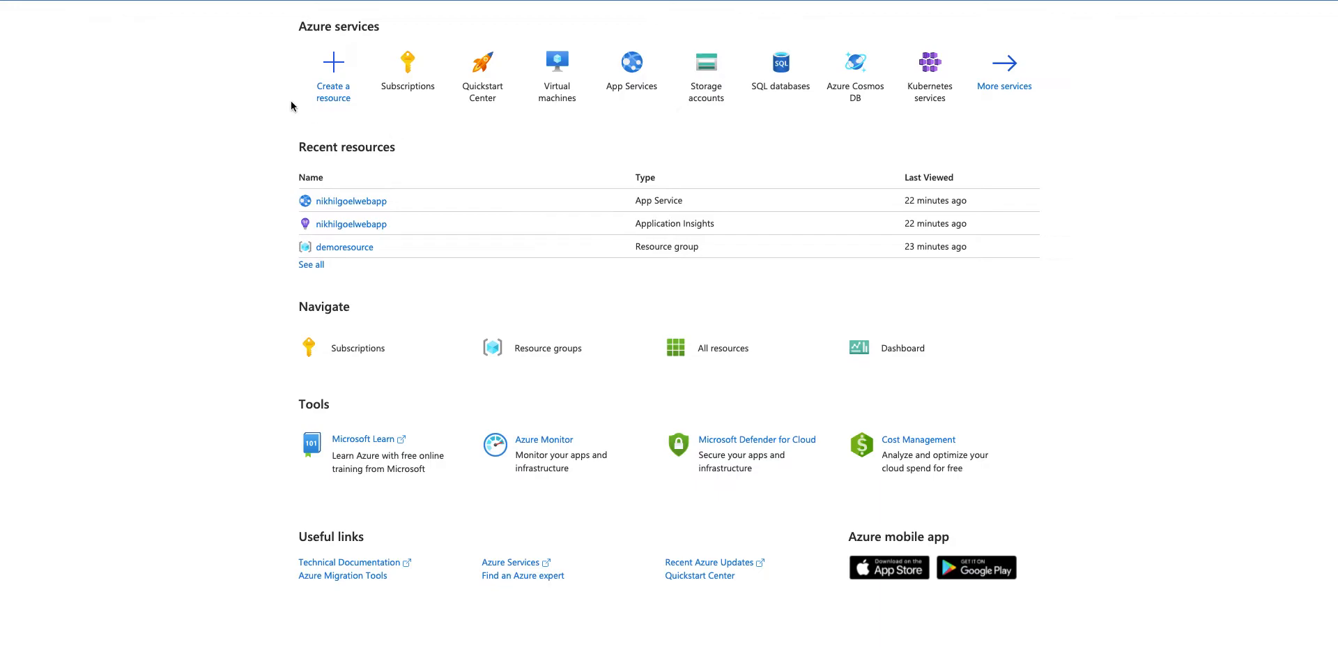
# Start creating a Web App resource under the Free Trial subscription and assign it to the DefaultResourceGroup-CCAN resource group.
pyautogui.click(340, 91)
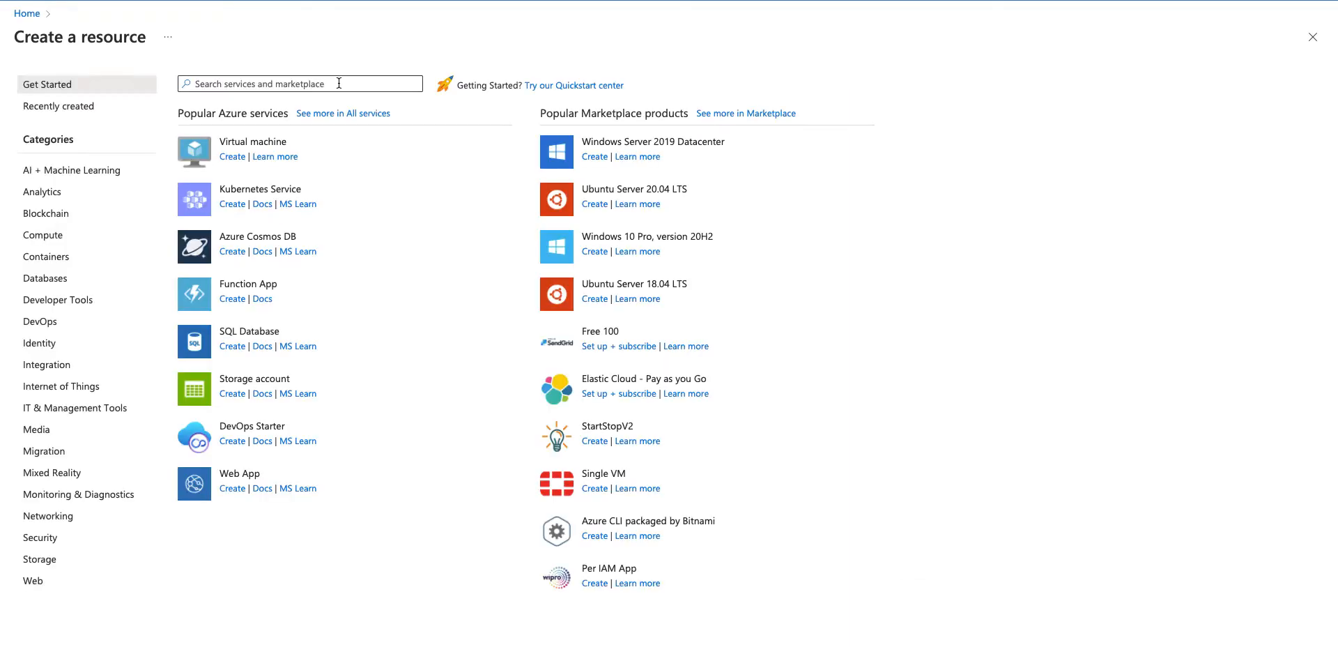
pyautogui.click(50, 588)
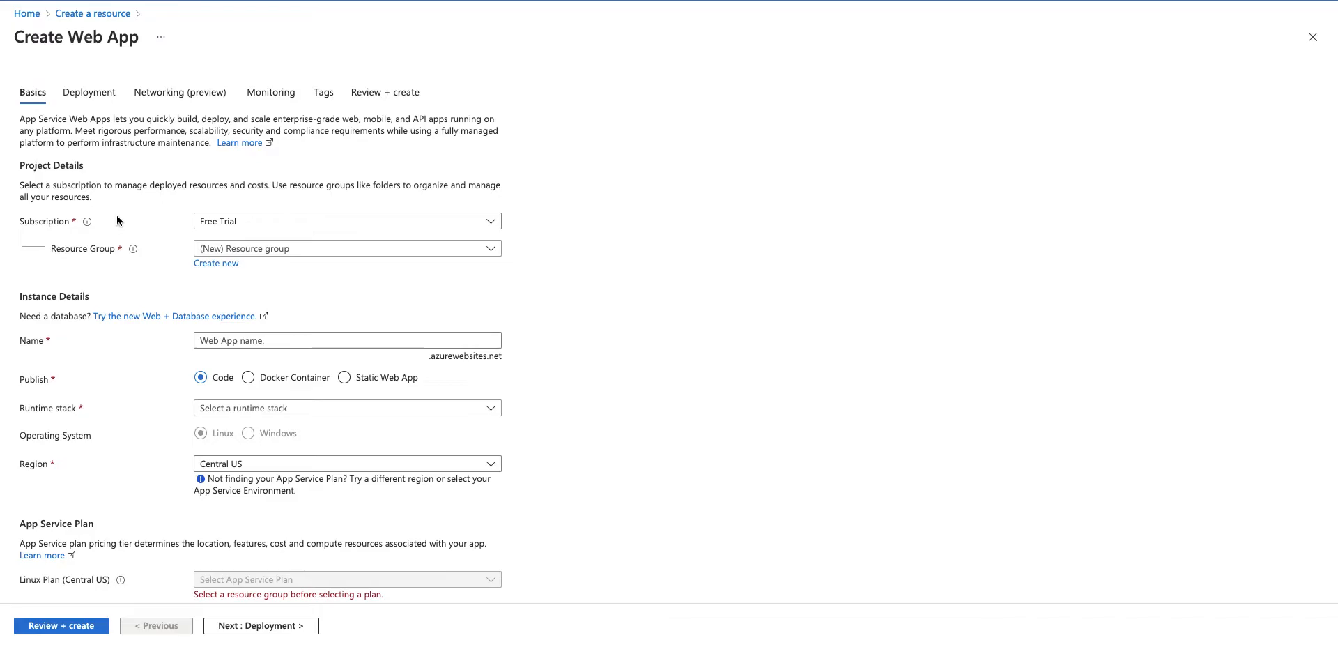
pyautogui.click(297, 228)
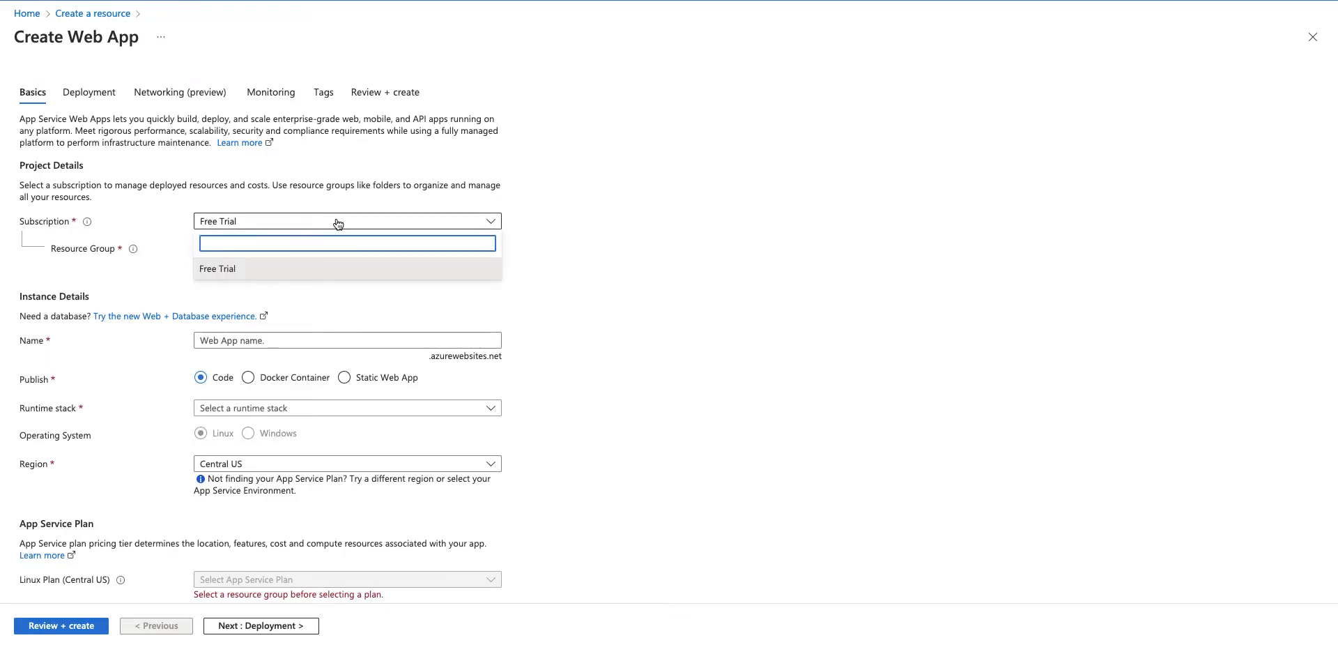
pyautogui.click(548, 203)
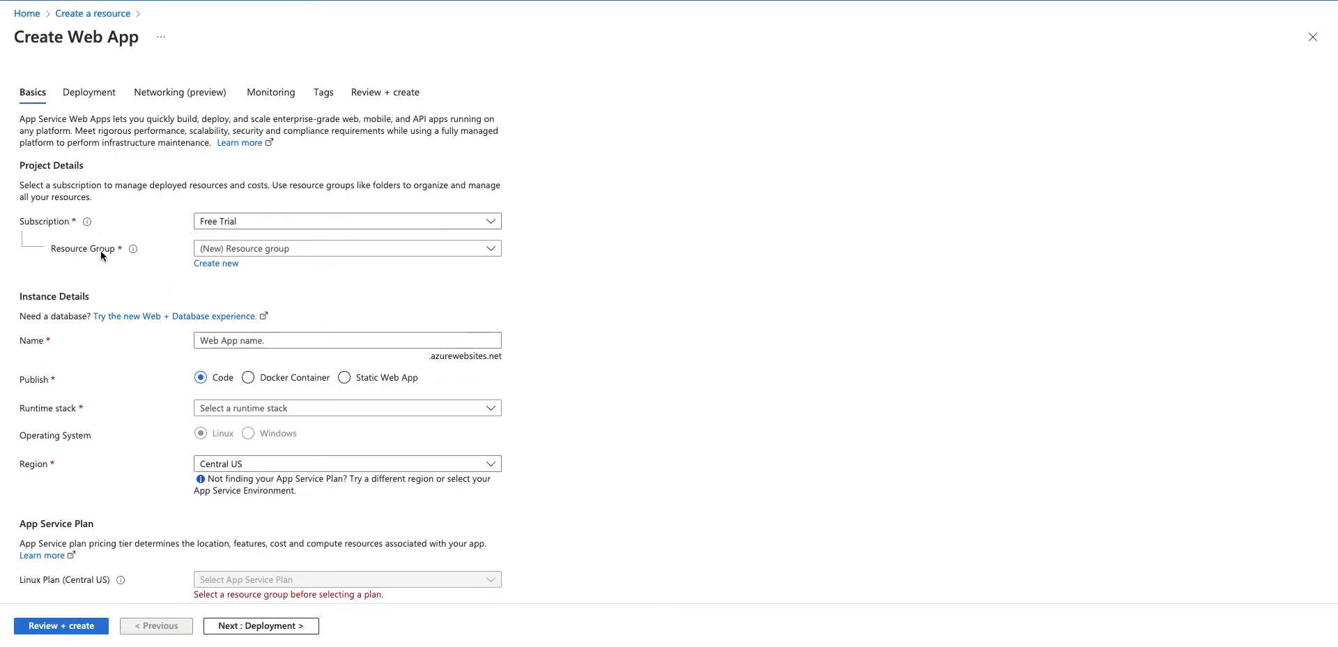
pyautogui.click(301, 251)
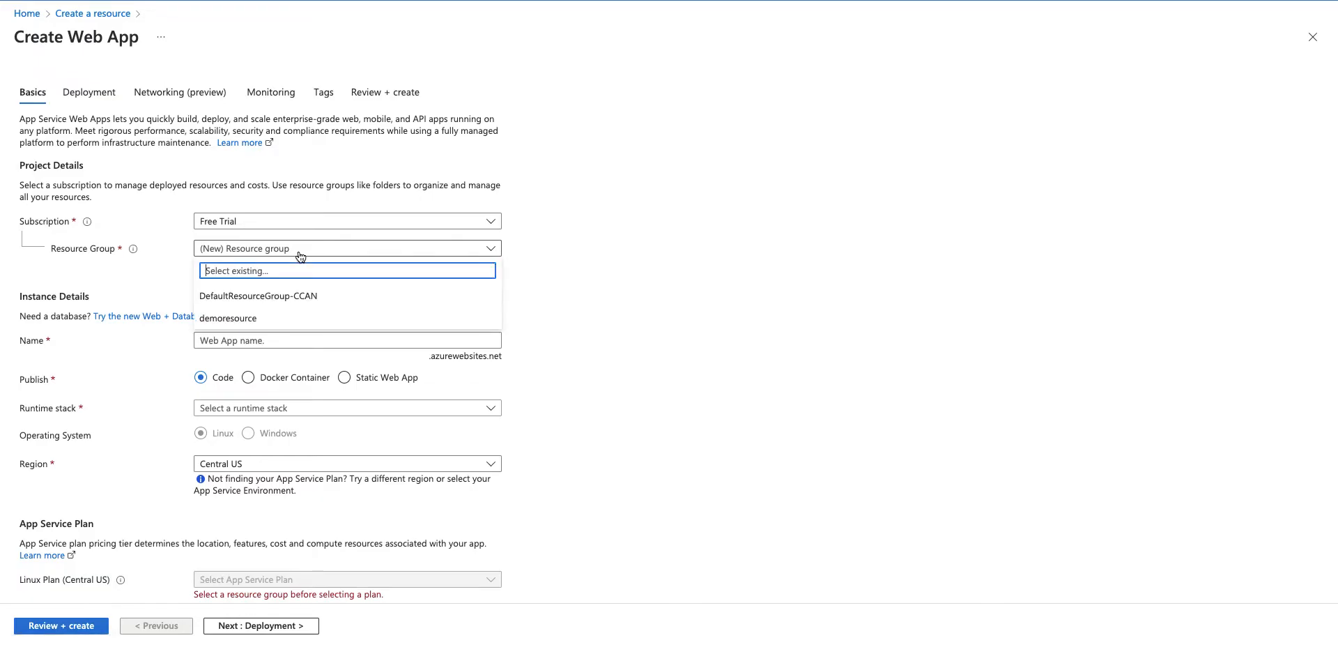
pyautogui.click(272, 298)
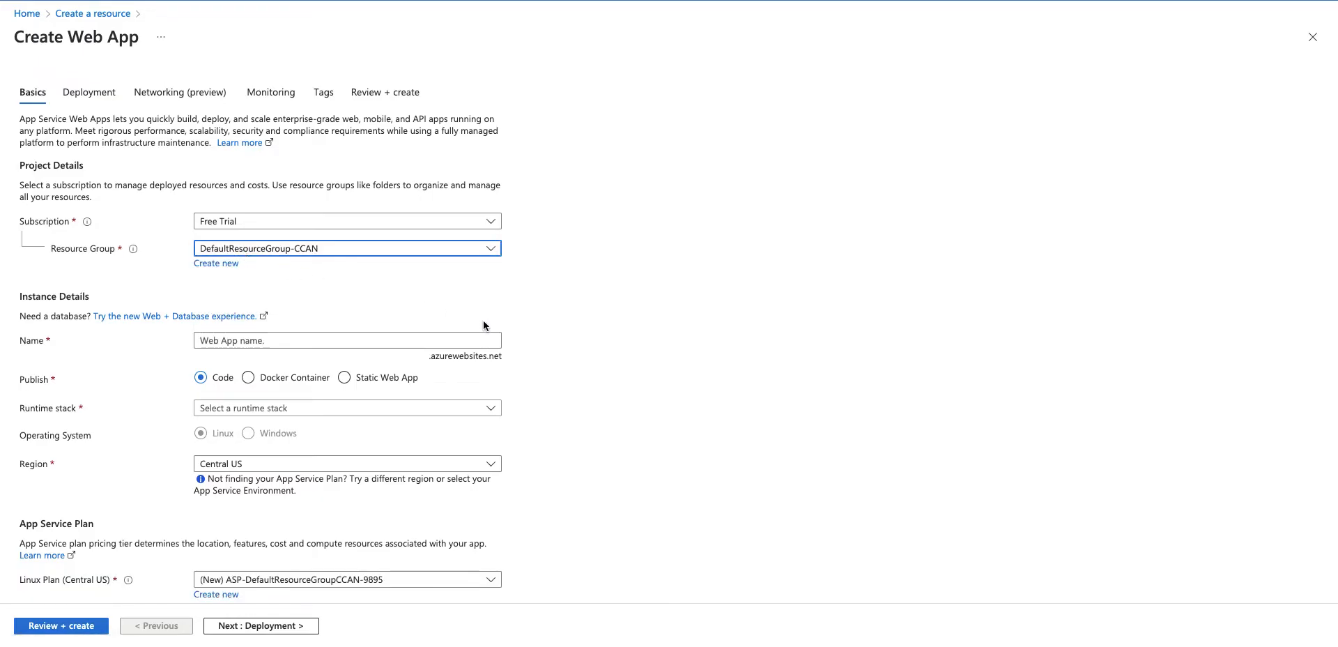
# Name the web app "demoapp" followed by the owner's full name, replacing the initially entered suffix 1234567.
pyautogui.click(307, 340)
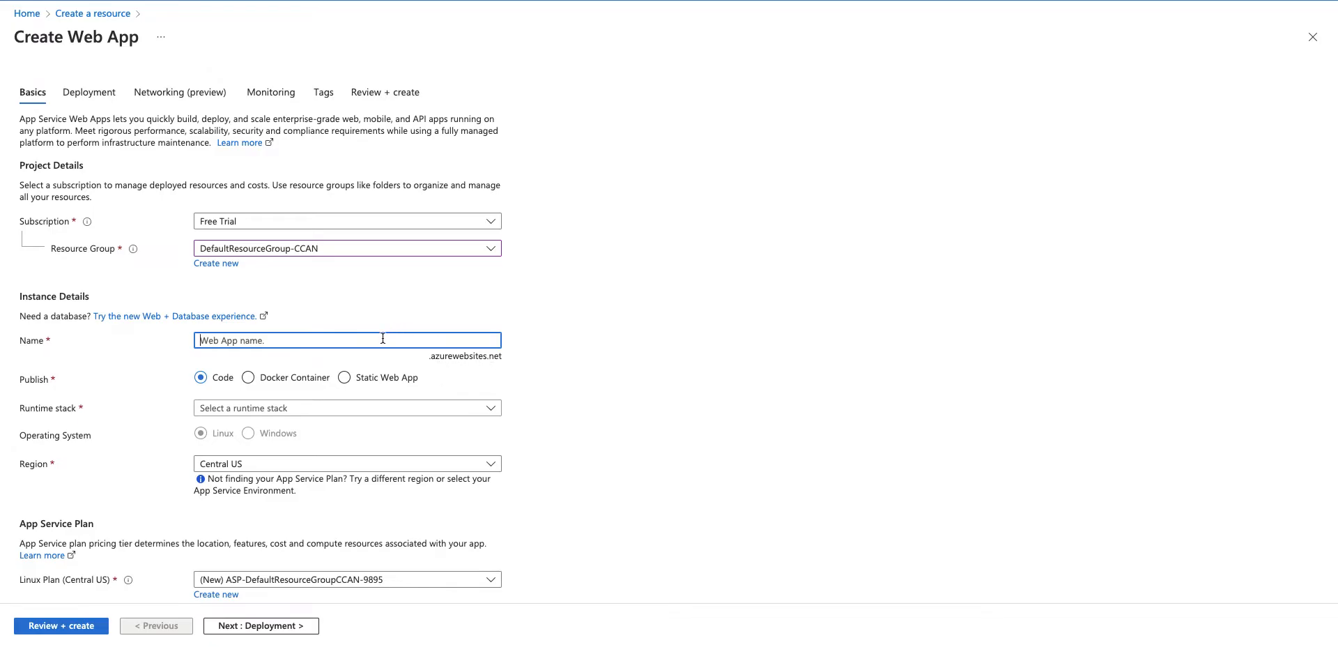
pyautogui.write('demoapp1234567')
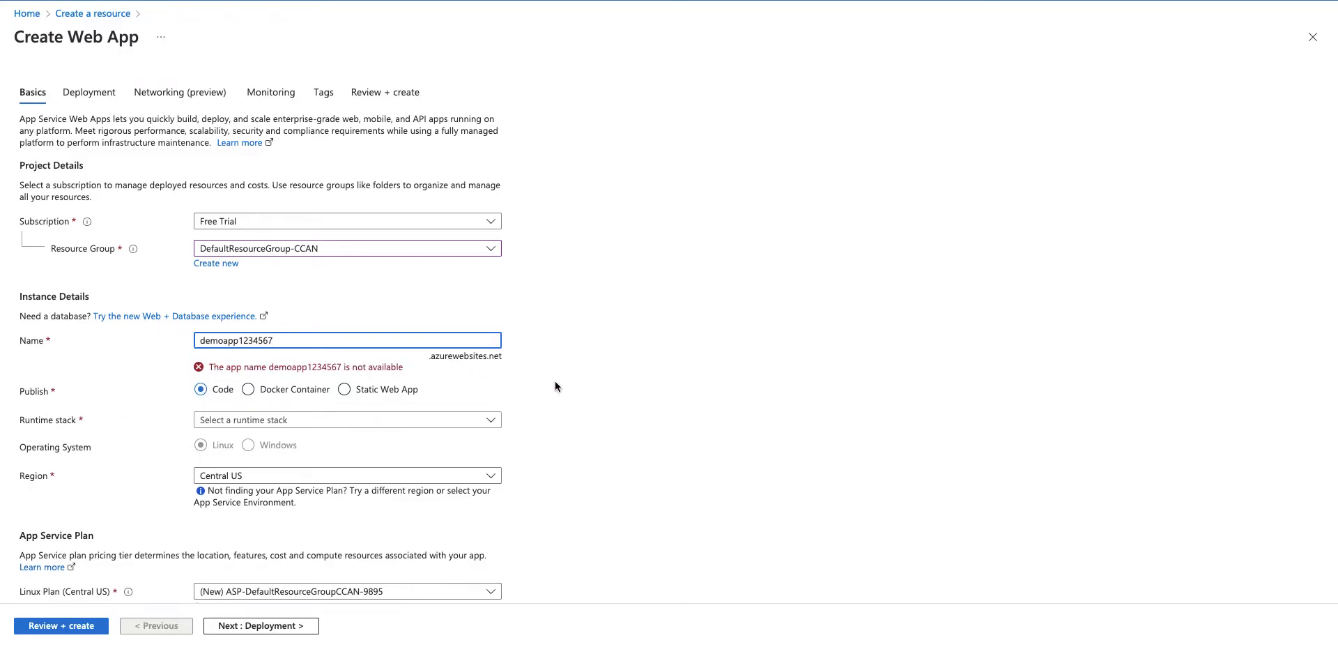
pyautogui.moveTo(242, 340); pyautogui.dragTo(275, 341)
pyautogui.press('BackSpace')
pyautogui.write('nikhilgoel')
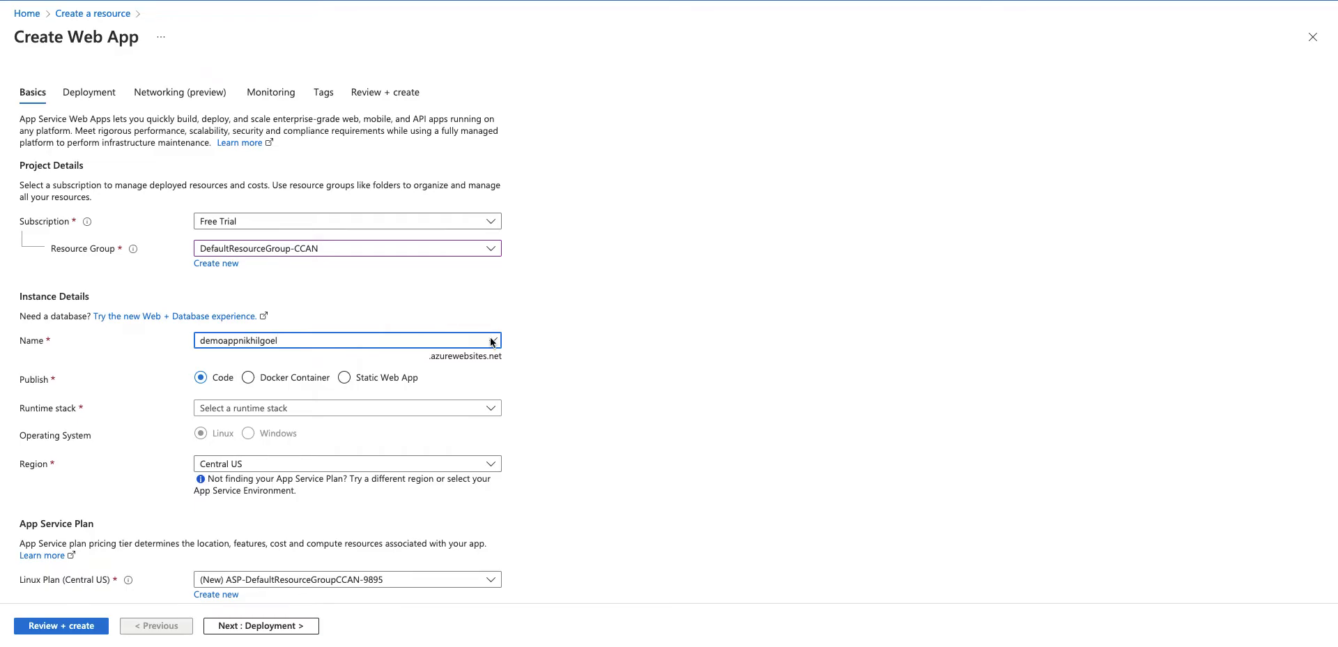
# Set the web app's runtime stack to .NET 5.
pyautogui.scroll(-2, 550, 361)
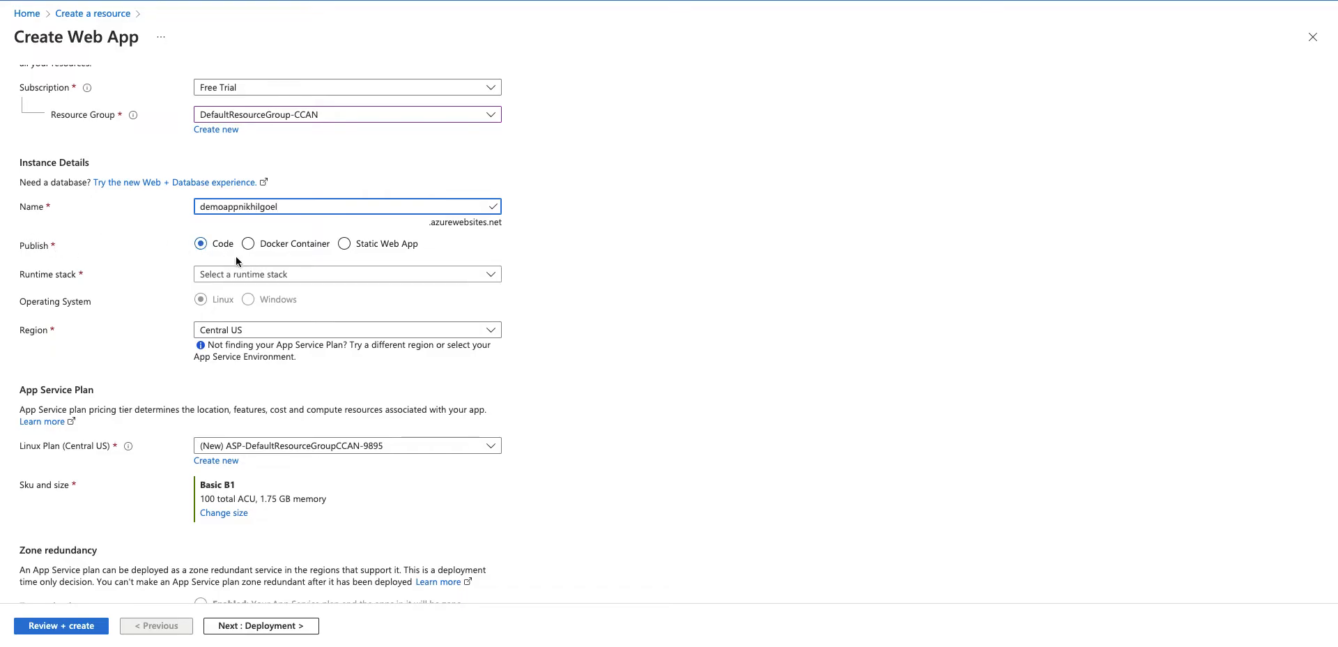
pyautogui.click(260, 275)
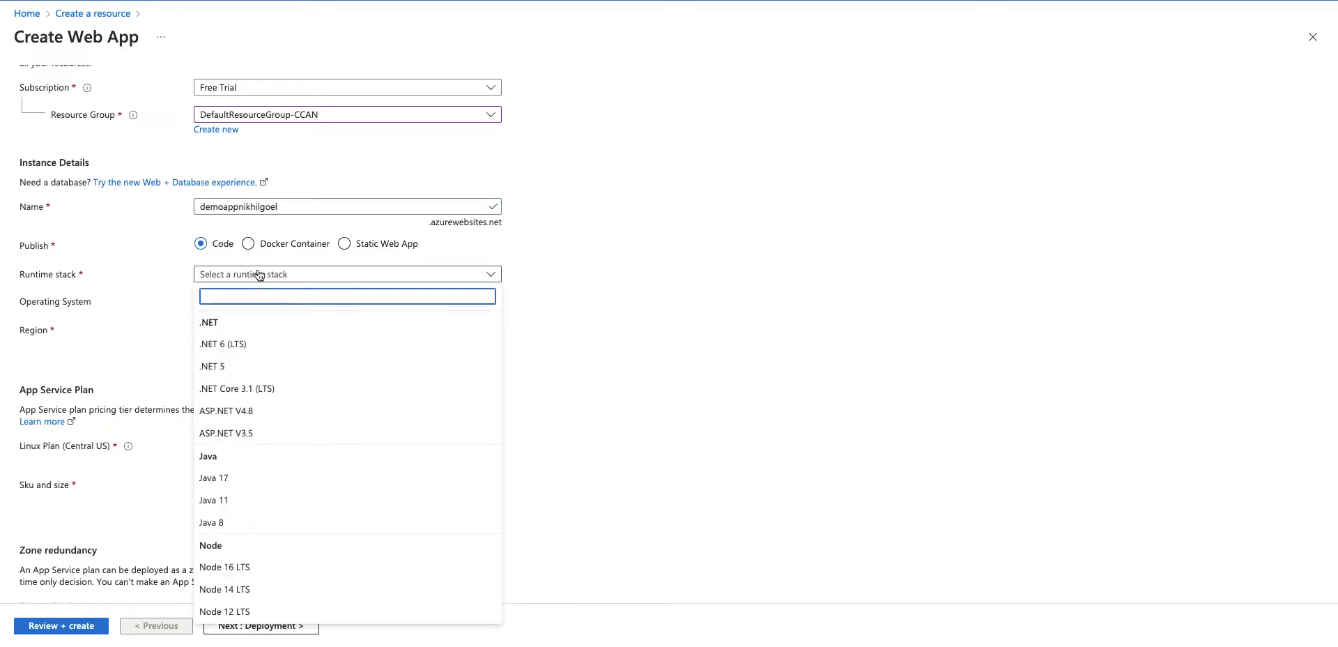
pyautogui.scroll(-2, 271, 415)
pyautogui.scroll(-2, 271, 417)
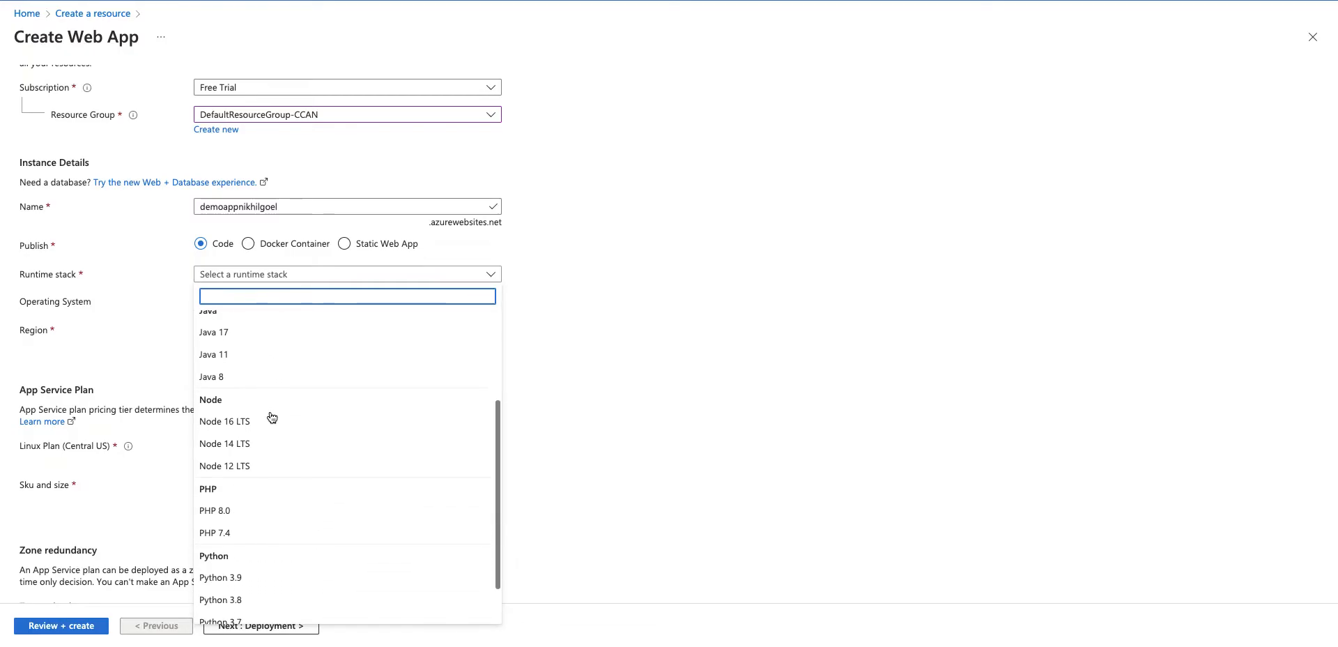
pyautogui.scroll(2, 272, 417)
pyautogui.scroll(2, 272, 417)
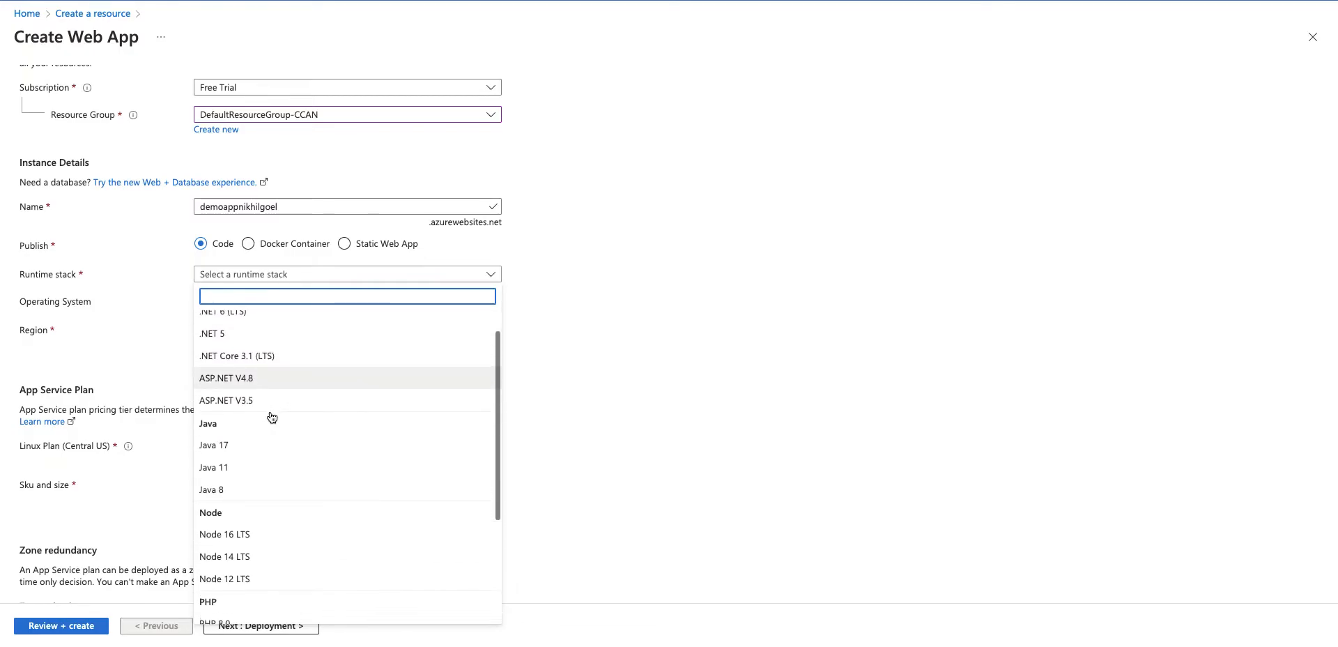
pyautogui.click(220, 367)
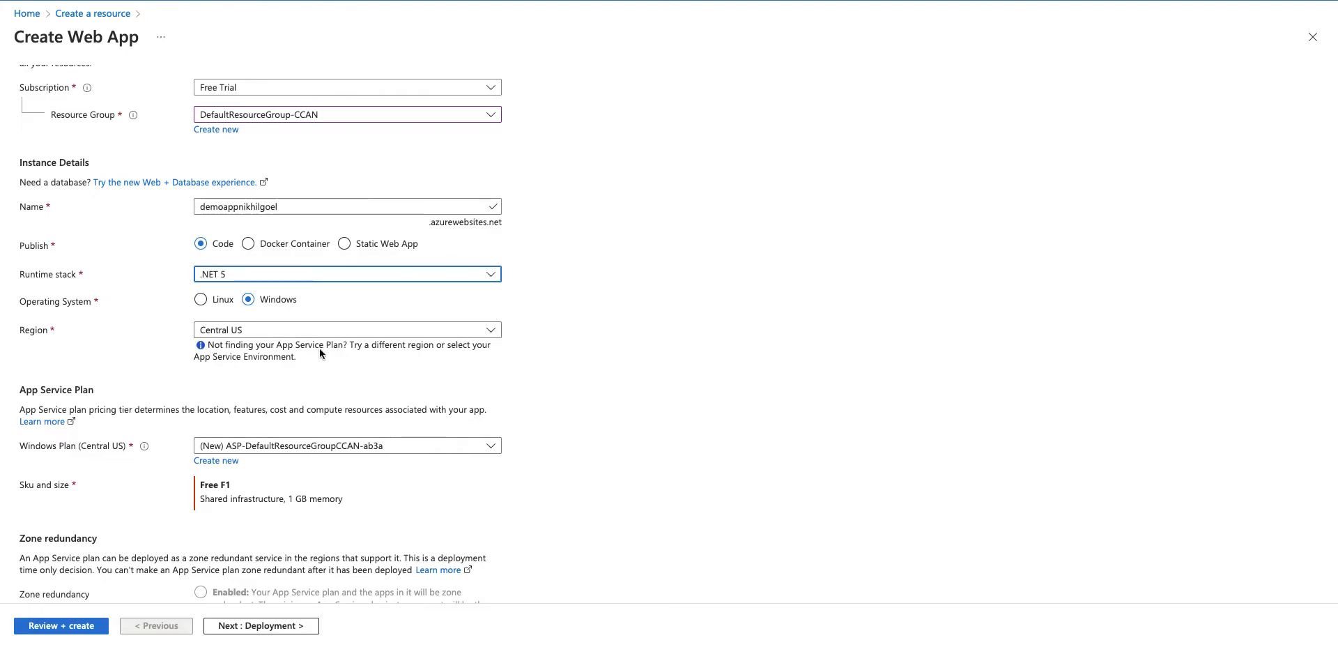
# Set the web app's region to Canada East.
pyautogui.click(343, 332)
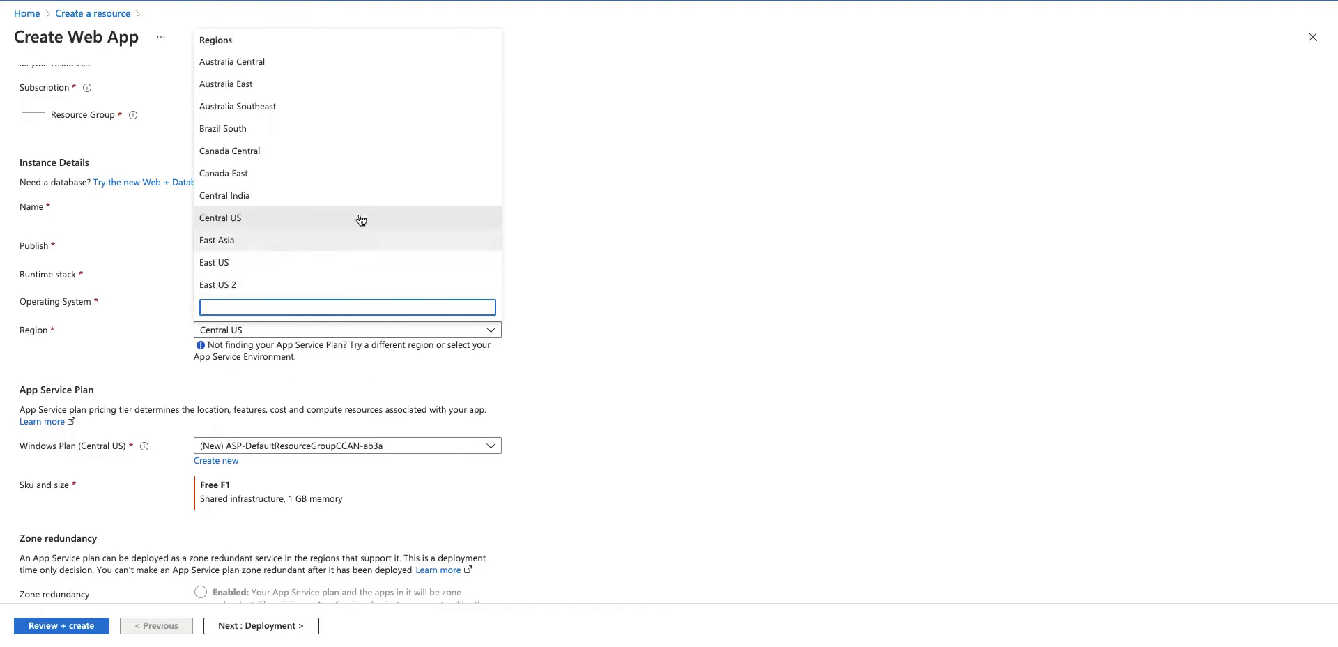
pyautogui.click(337, 172)
pyautogui.scroll(-1, 590, 391)
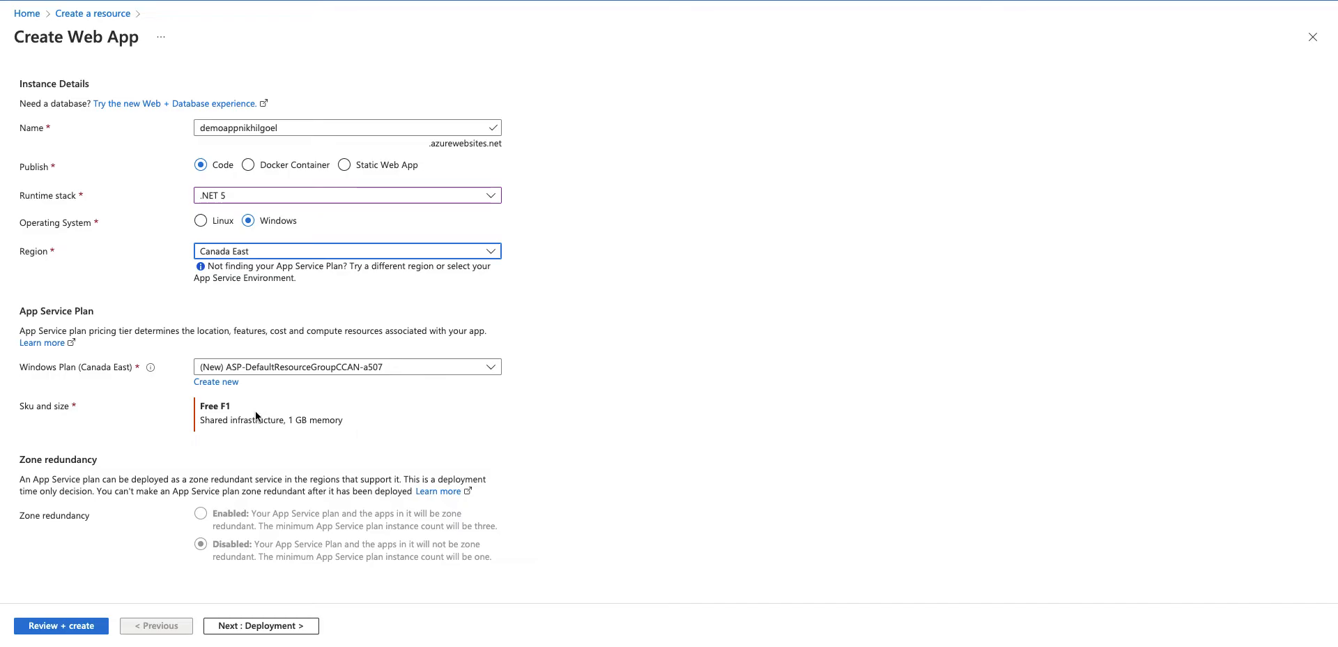
# Check the App Service plan choices, keep the proposed plan, then review the configuration and create the web app.
pyautogui.click(387, 371)
pyautogui.click(32, 377)
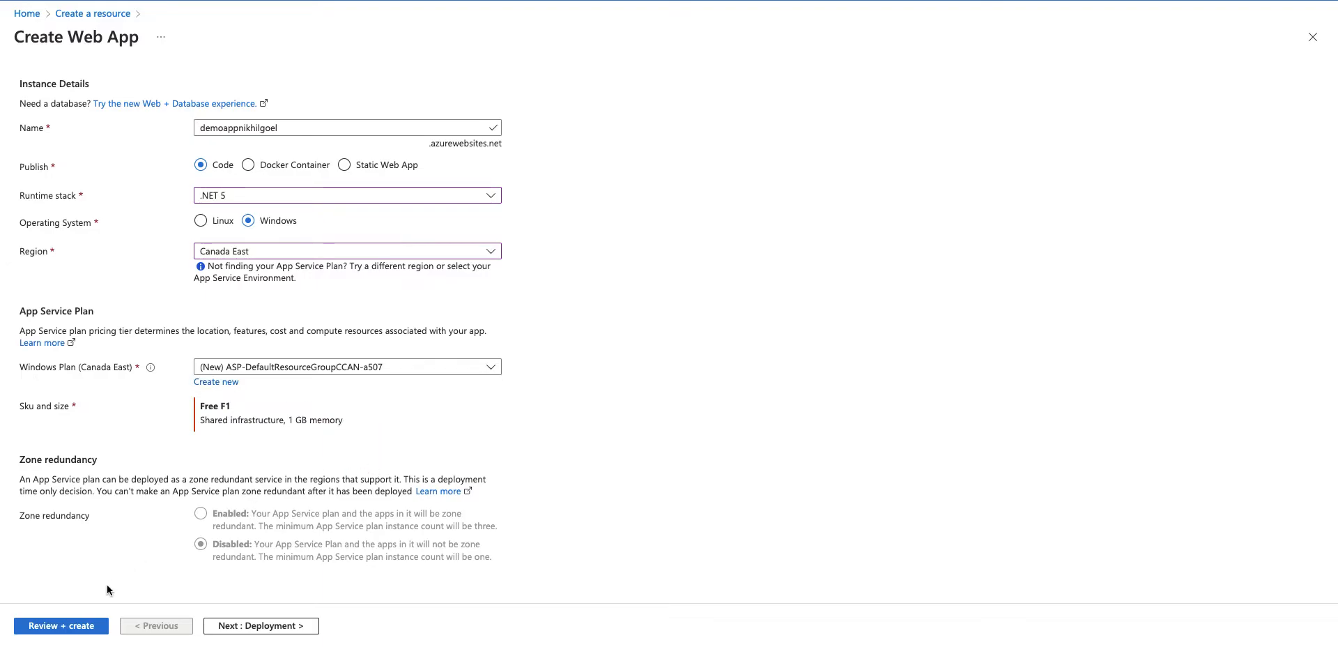
pyautogui.click(72, 627)
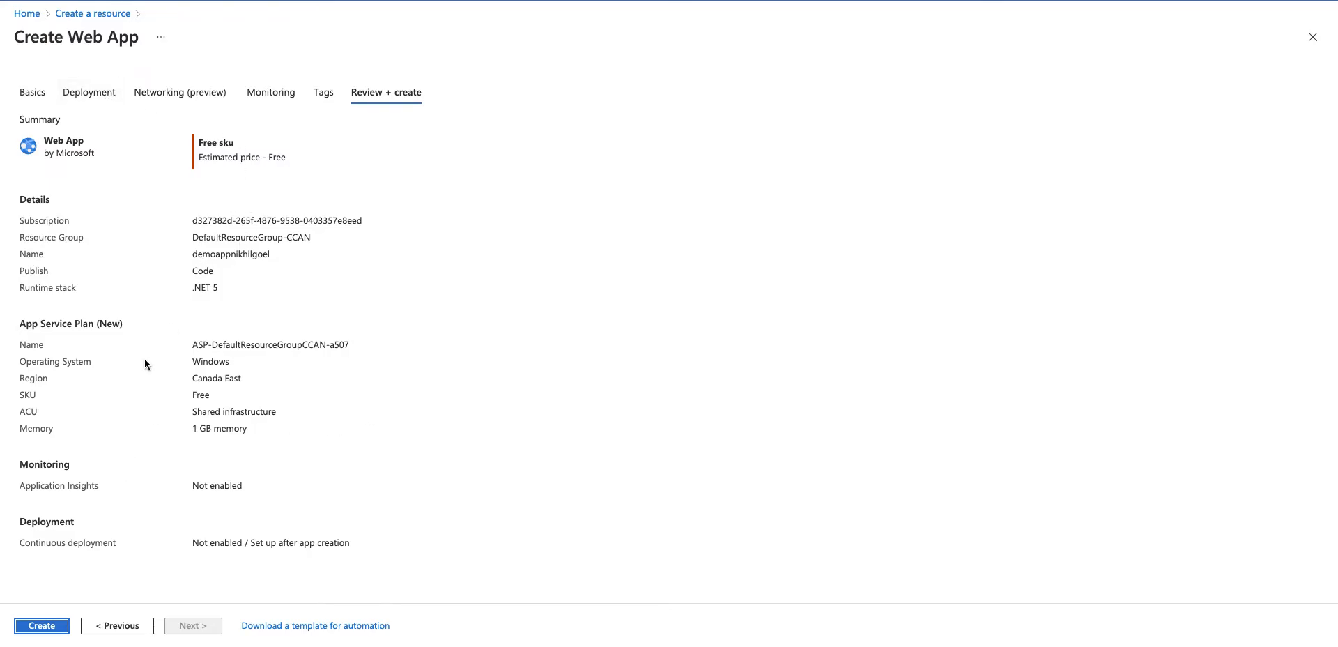
pyautogui.click(43, 626)
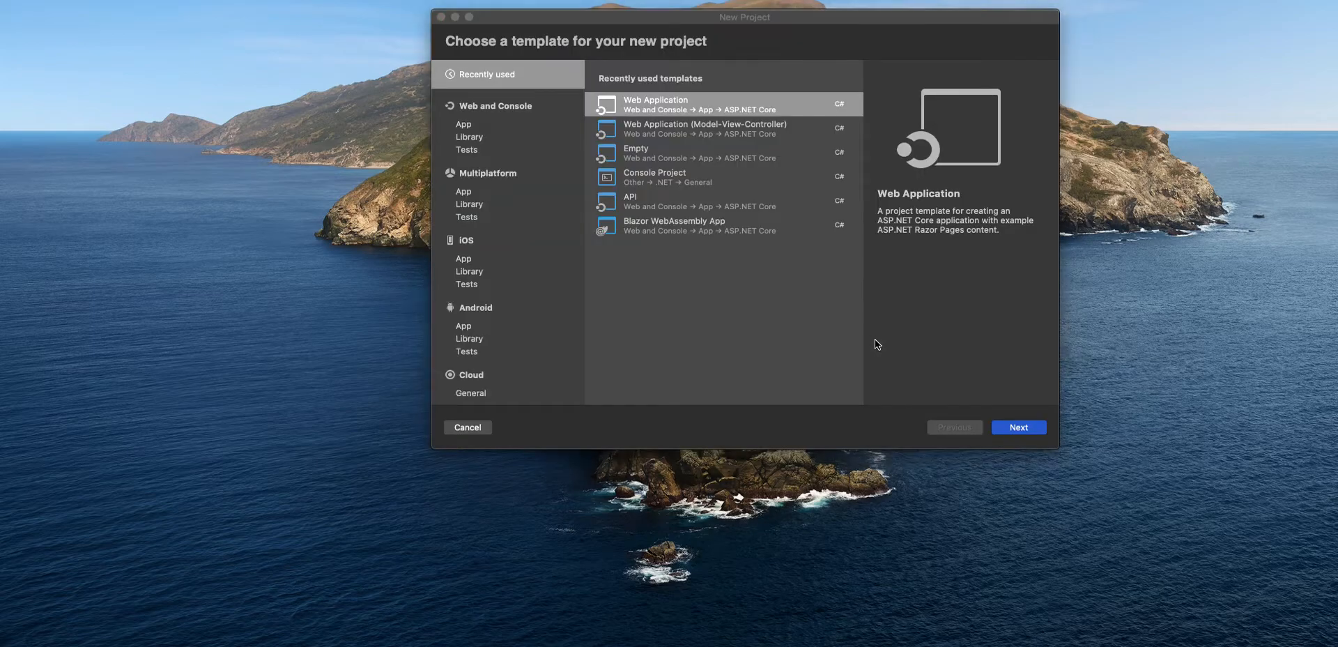
# In Visual Studio, choose the ASP.NET Core Web Application template for the new project and set its target framework to .NET 5.0.
pyautogui.click(678, 129)
pyautogui.click(683, 108)
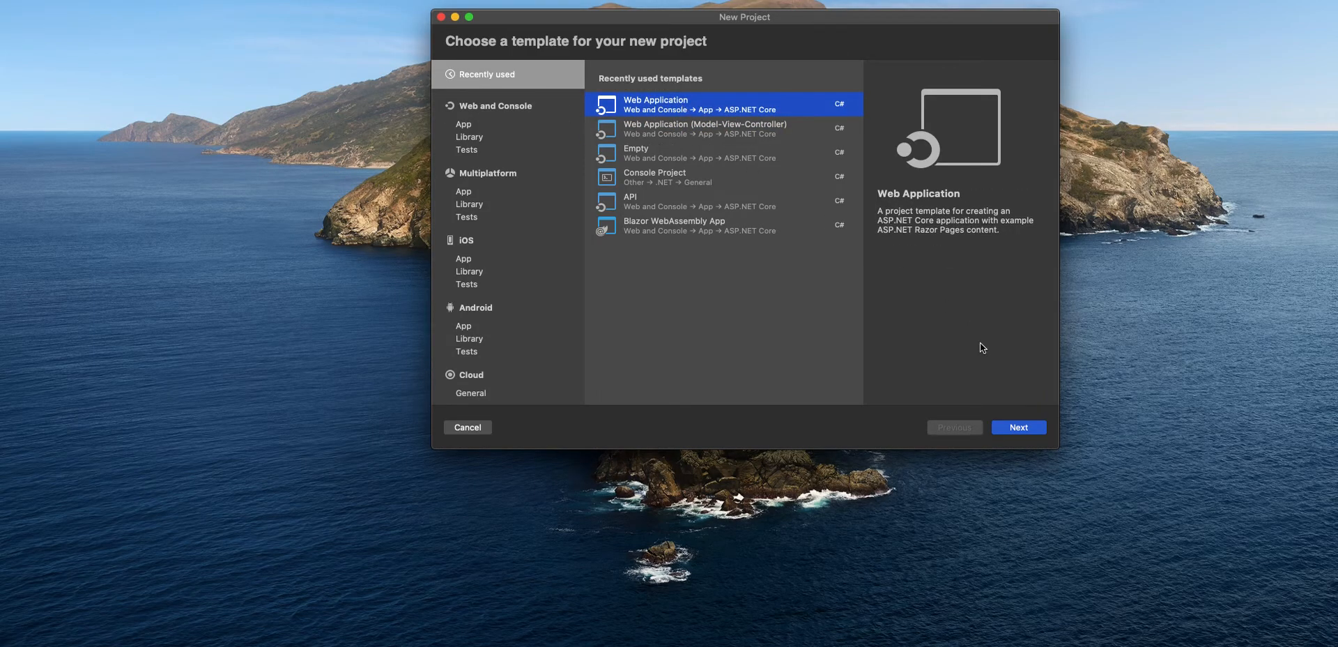
pyautogui.click(1035, 429)
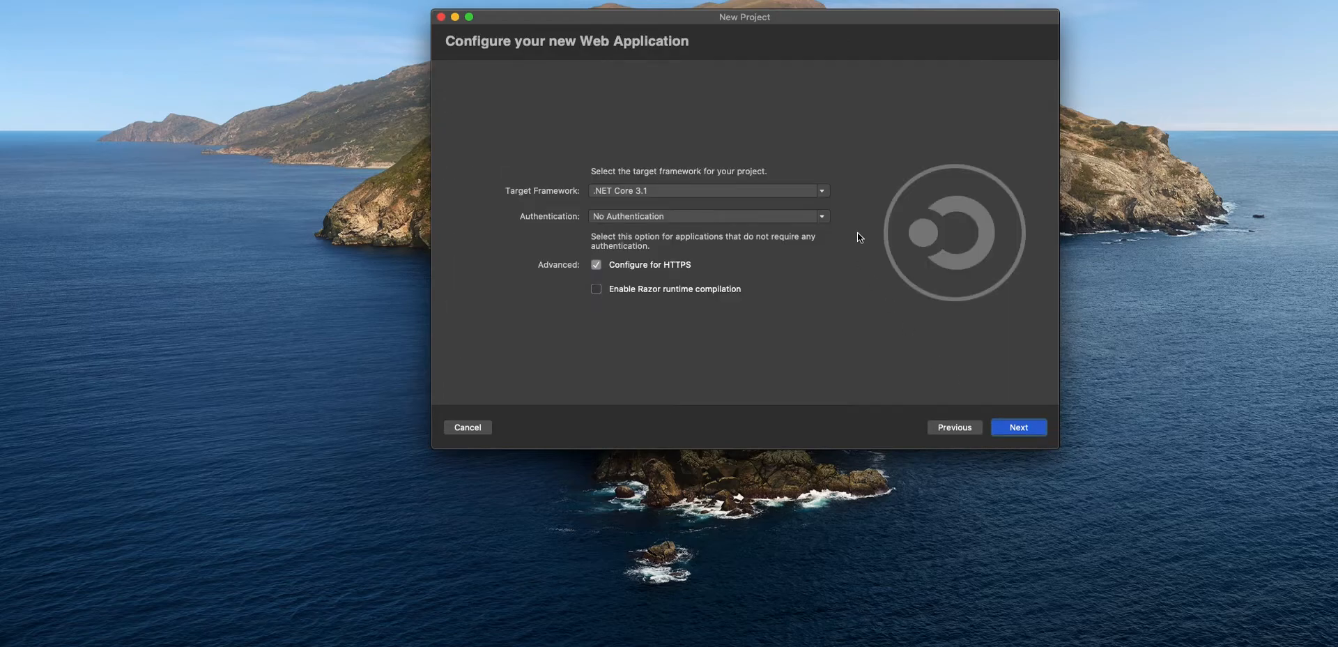
pyautogui.click(825, 192)
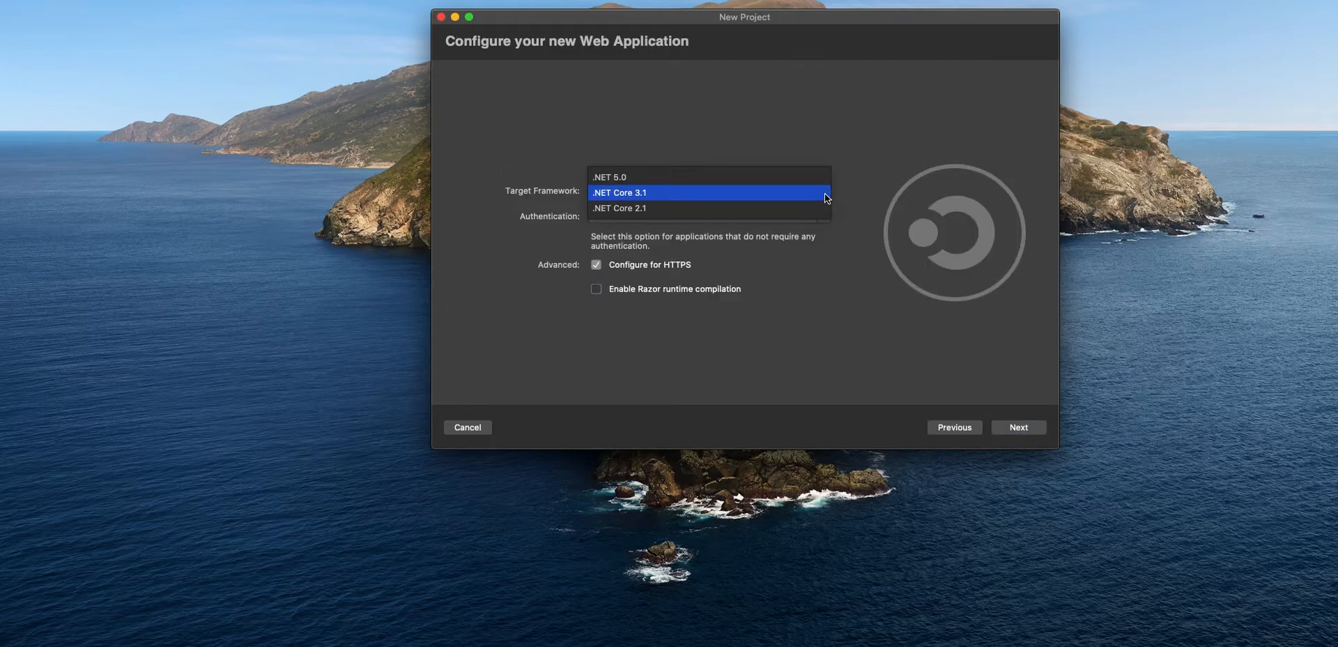
pyautogui.click(764, 174)
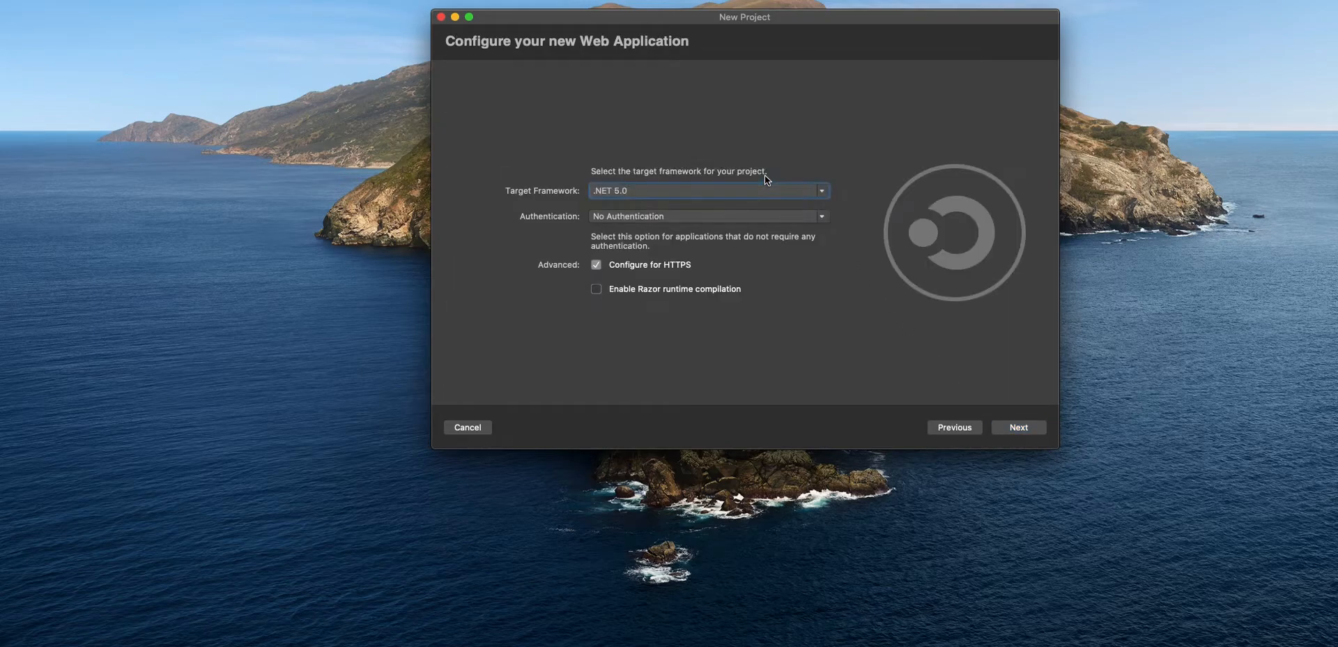
# Name the project "demoapp" followed by the owner's first name and create it in the default location.
pyautogui.click(1021, 427)
pyautogui.write('demoapp')
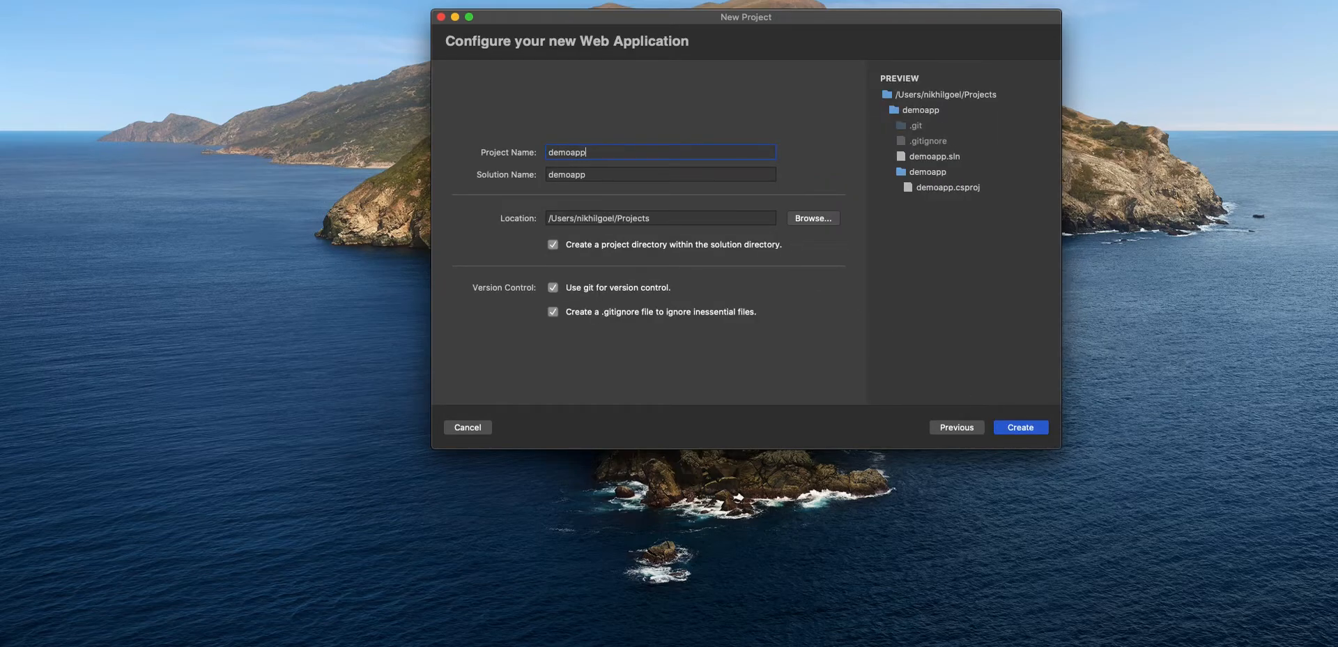
pyautogui.write('nikhil')
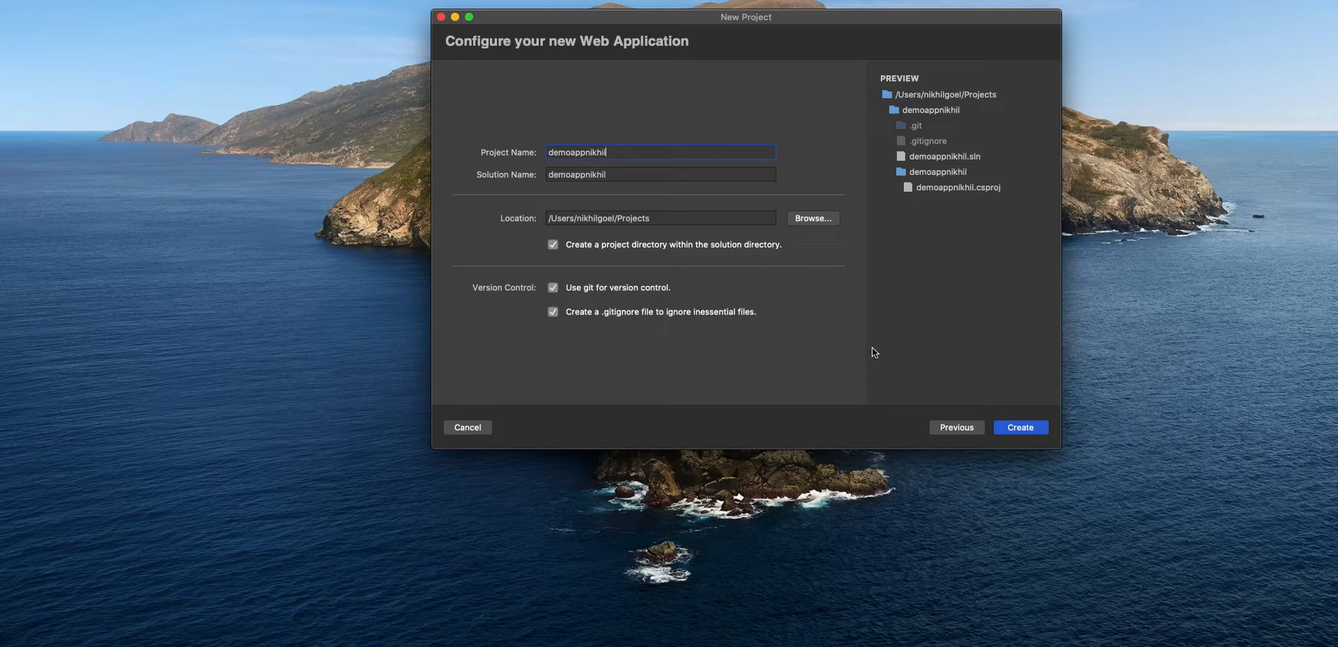
pyautogui.click(1043, 428)
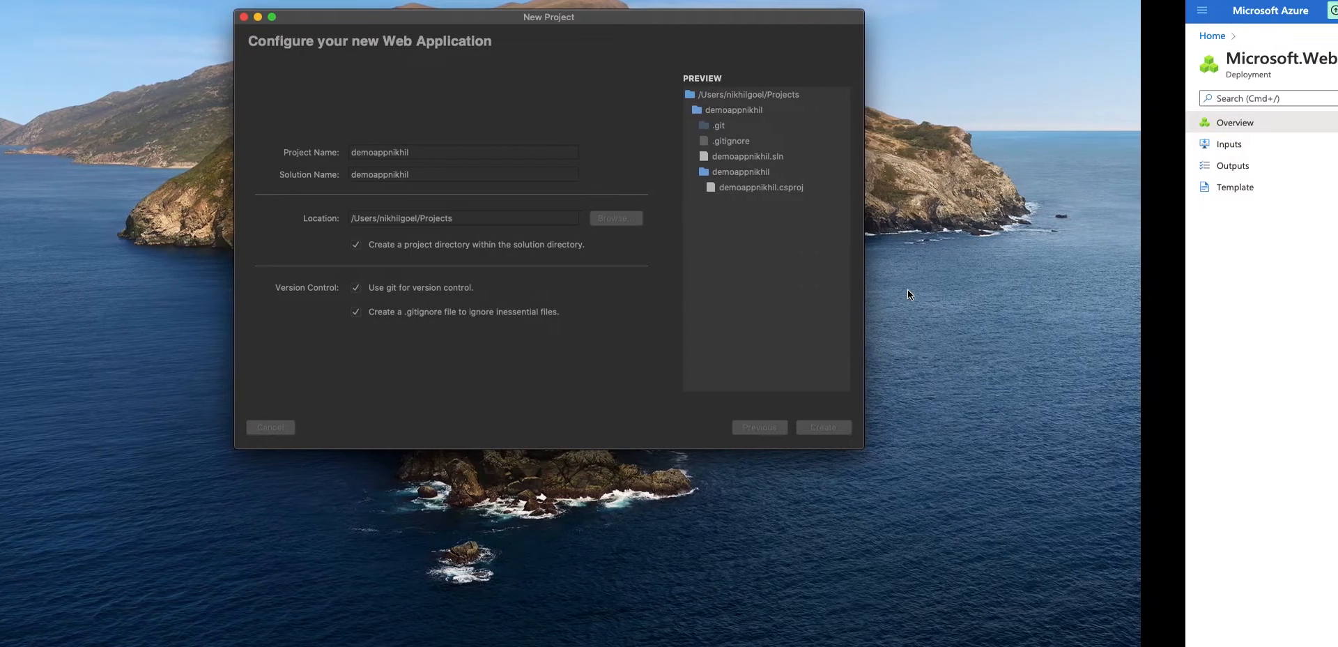
# Switch to the Azure portal, open the deployed app service from the deployment details, and visit its website URL.
pyautogui.hotkey('ctrl', 'Right')
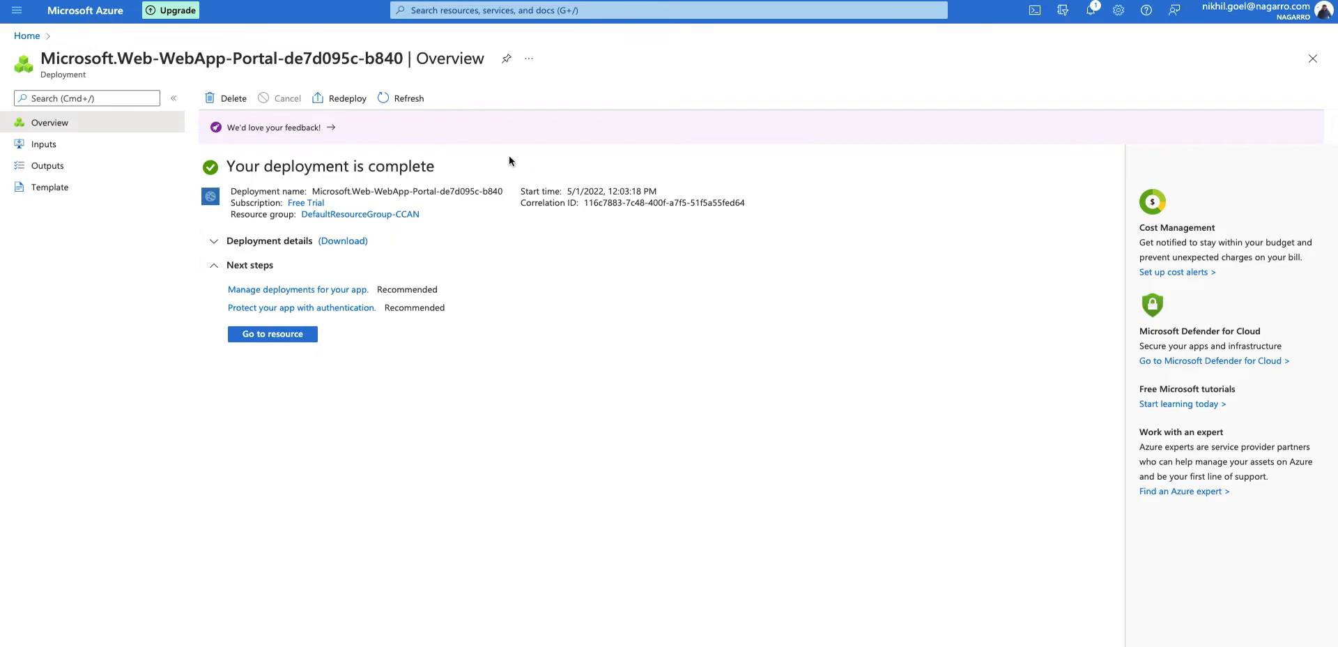
pyautogui.click(215, 243)
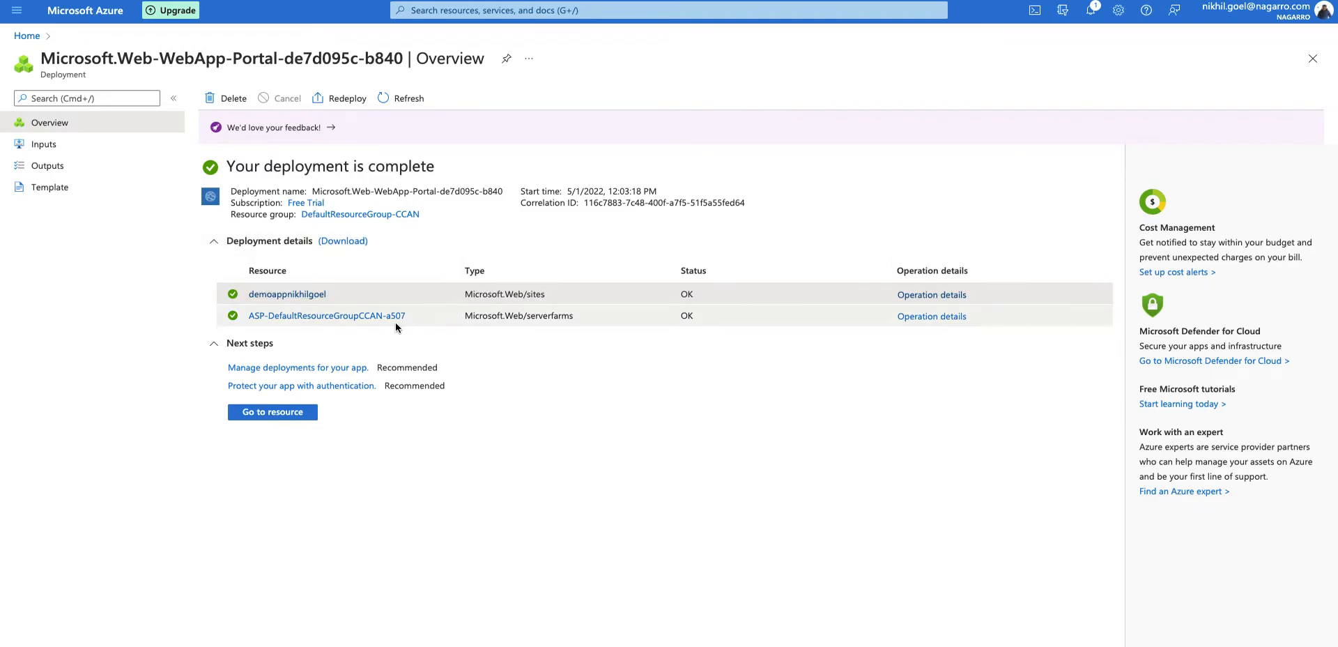
pyautogui.click(305, 300)
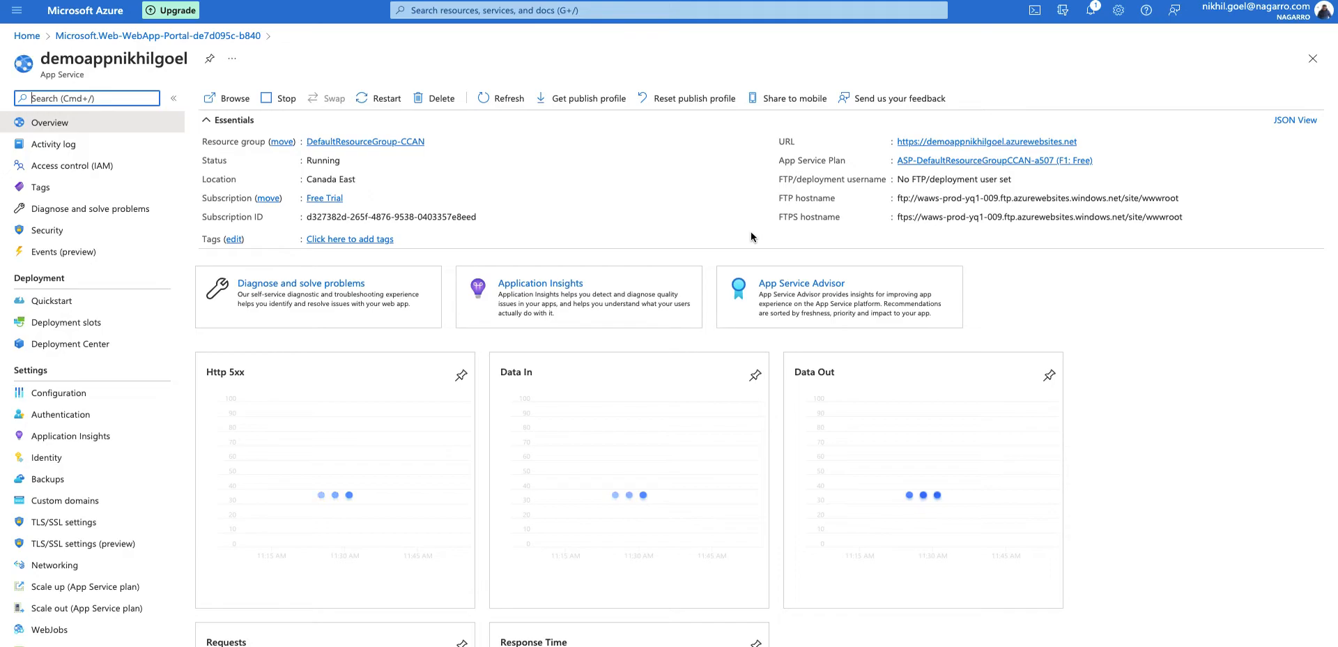
pyautogui.click(974, 143)
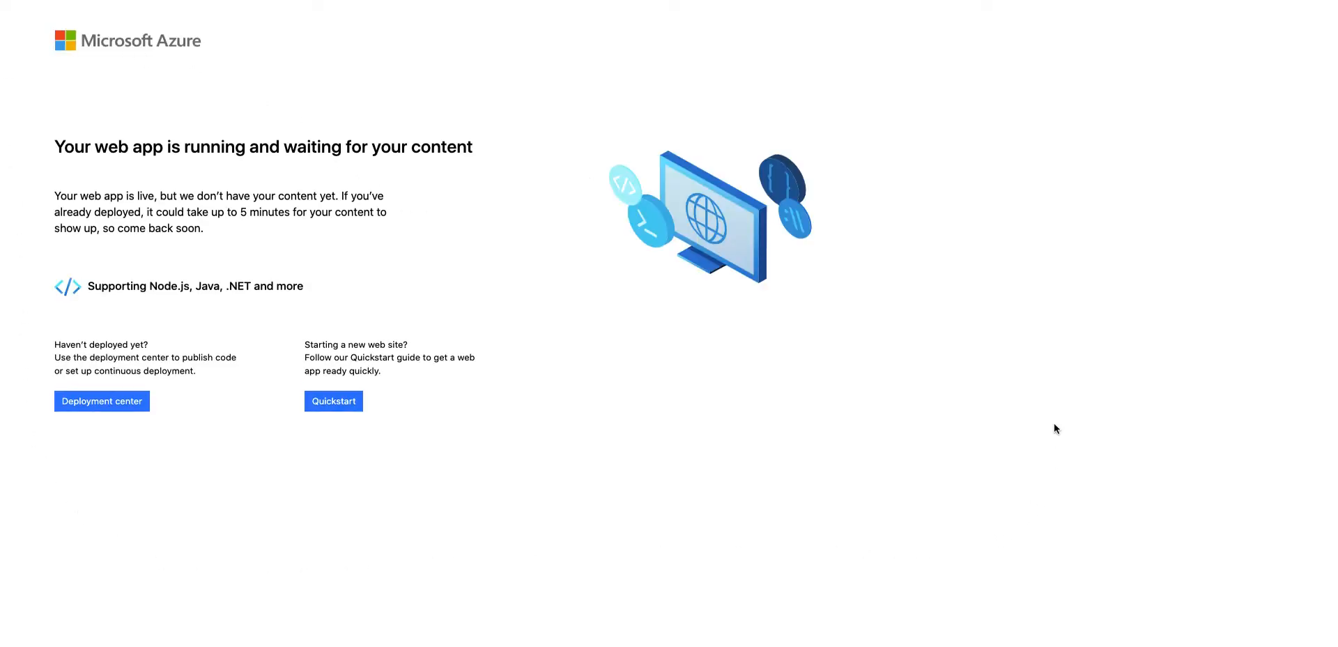
# Switch to Visual Studio, expand the new project's Pages folder and open Index.cshtml in the editor.
pyautogui.hotkey('ctrl', 'Right')
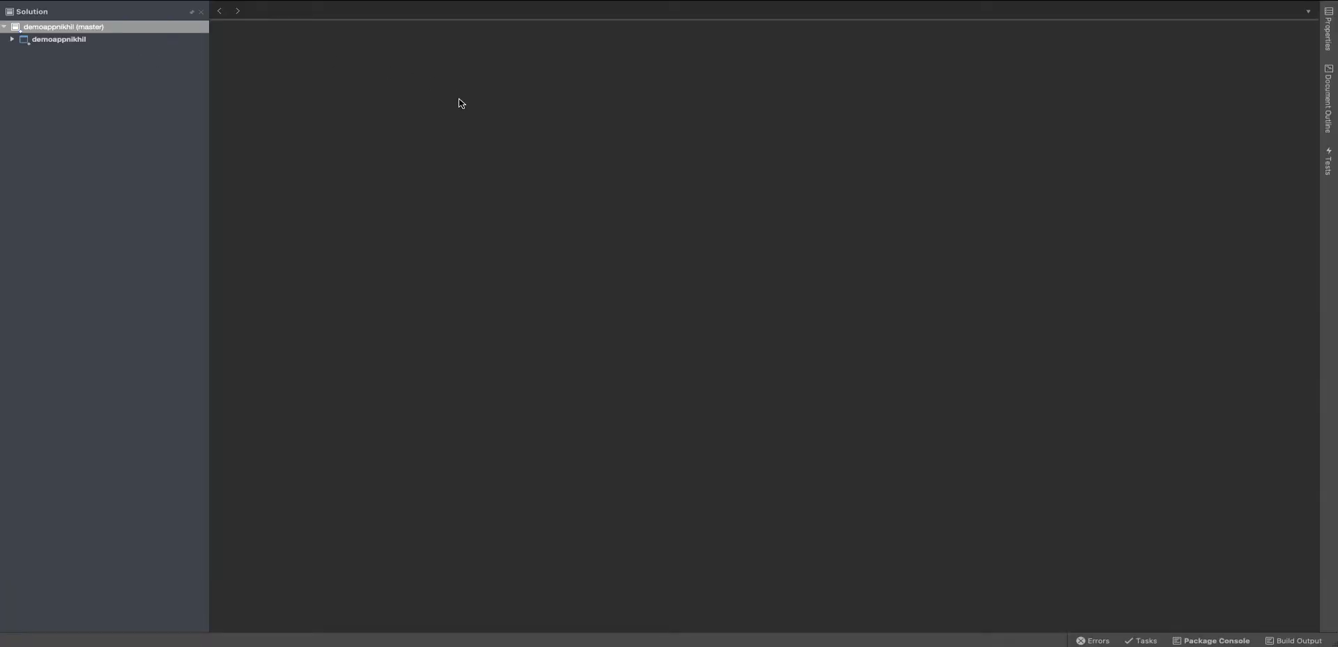
pyautogui.click(14, 43)
pyautogui.click(14, 44)
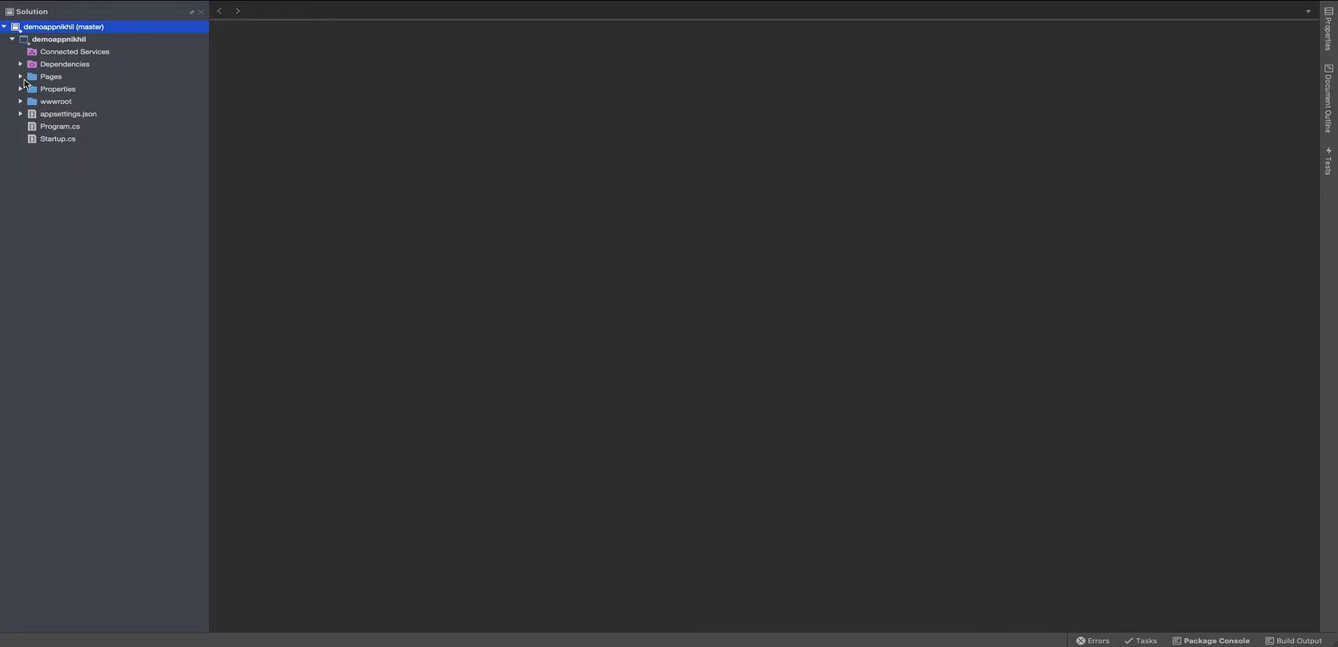
pyautogui.click(20, 77)
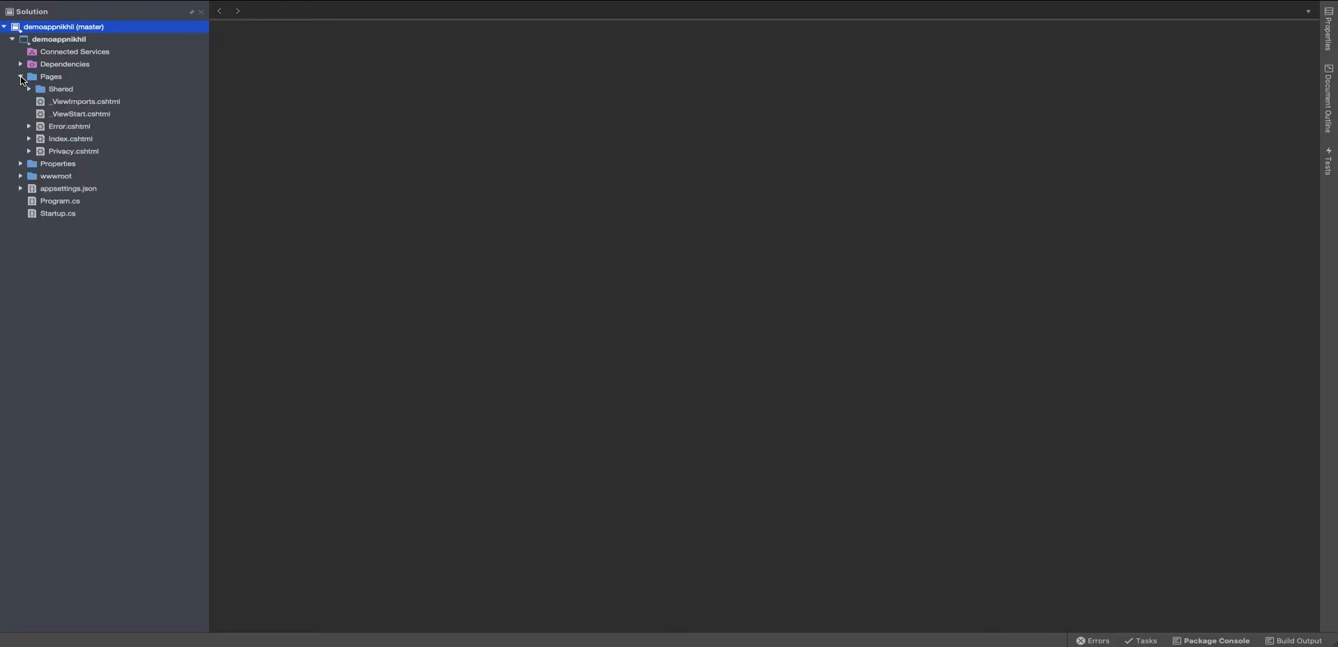
pyautogui.click(64, 140)
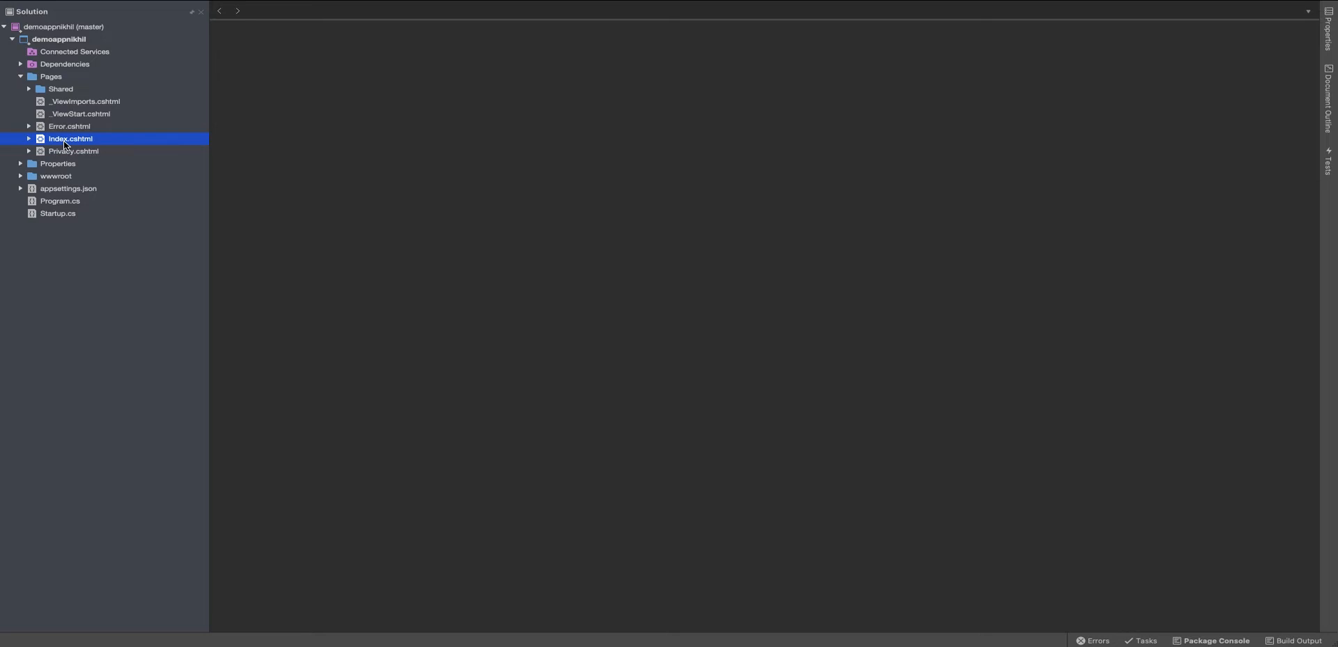
pyautogui.doubleClick(169, 139)
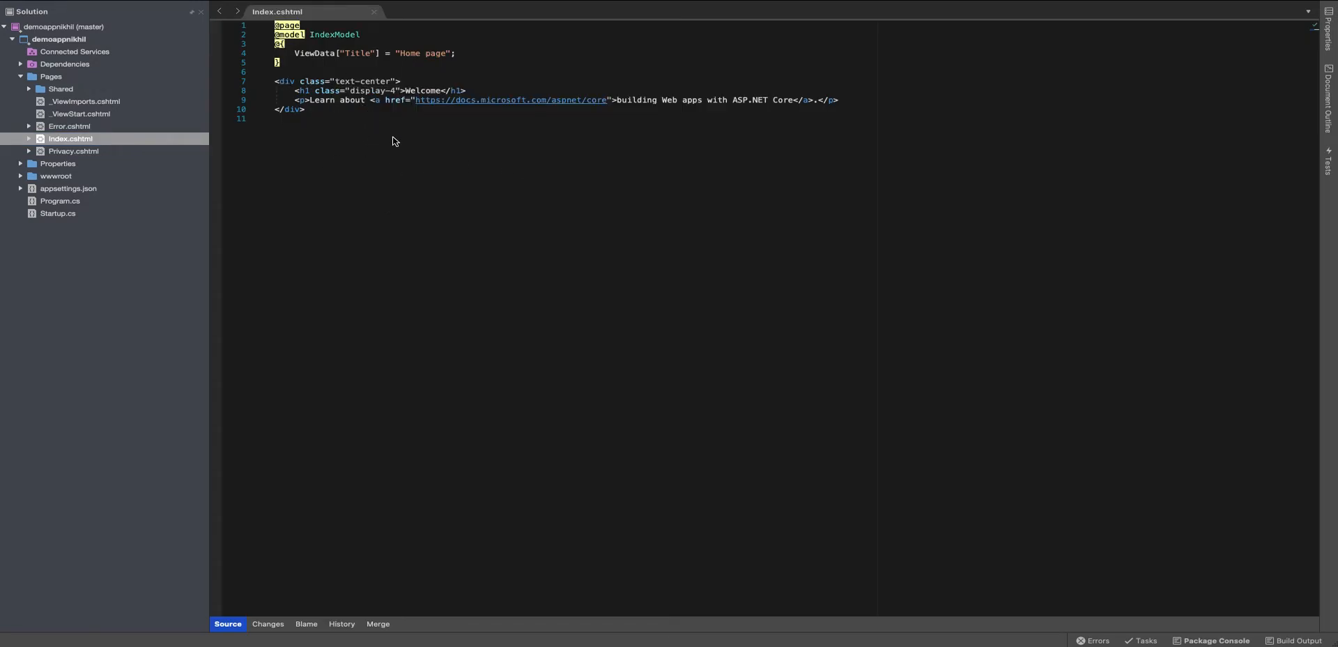
# Change the page heading to "Welcome Buddy" and add a paragraph reading "Find more information below" beneath the Learn about line.
pyautogui.click(441, 90)
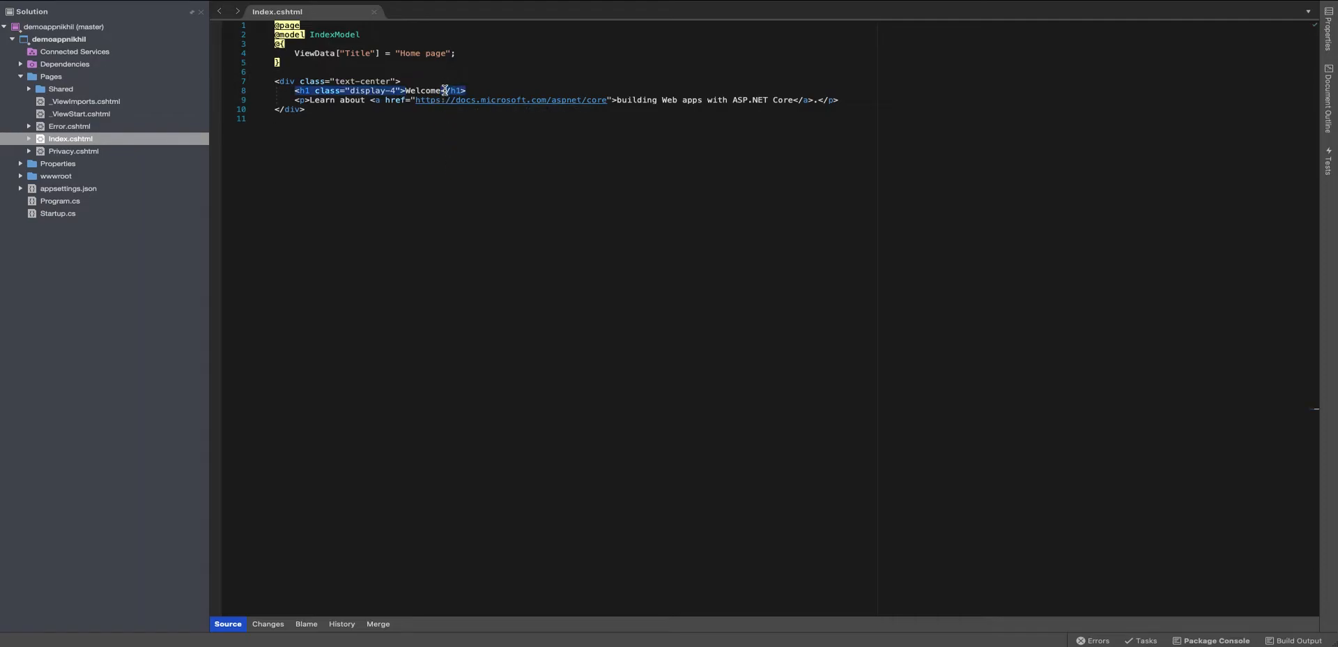
pyautogui.write('Buddy')
pyautogui.click(854, 102)
pyautogui.press('Return')
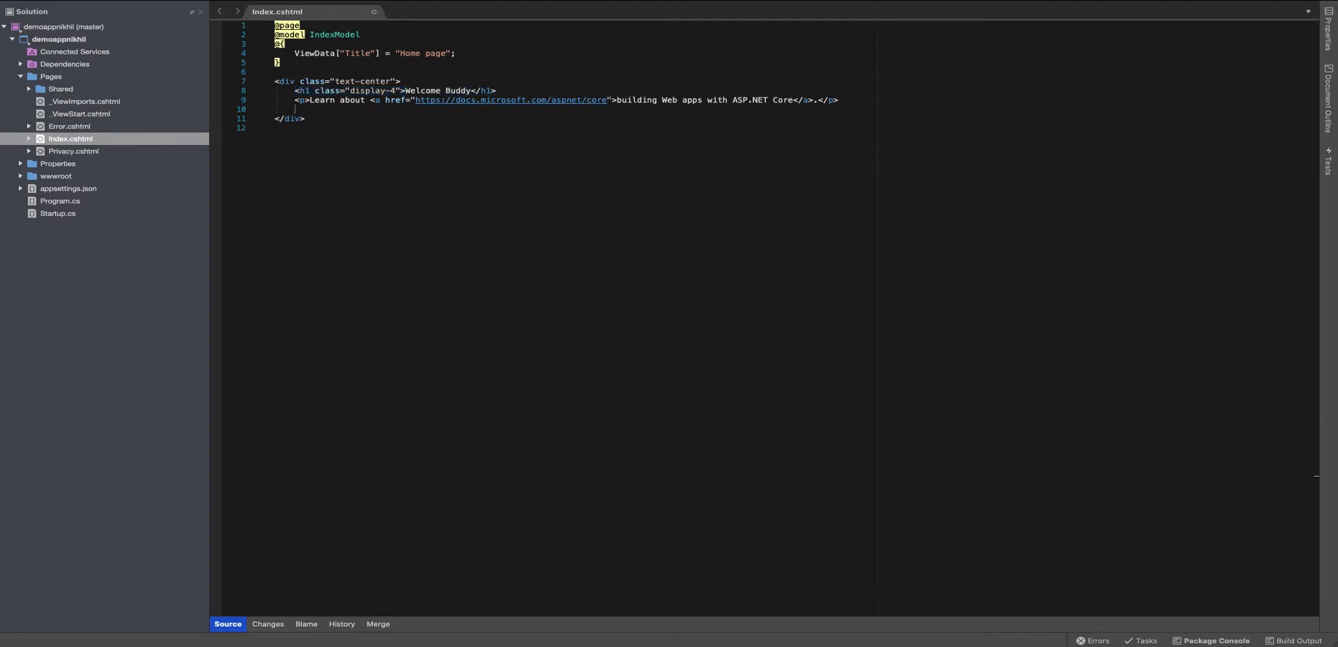
pyautogui.write('<')
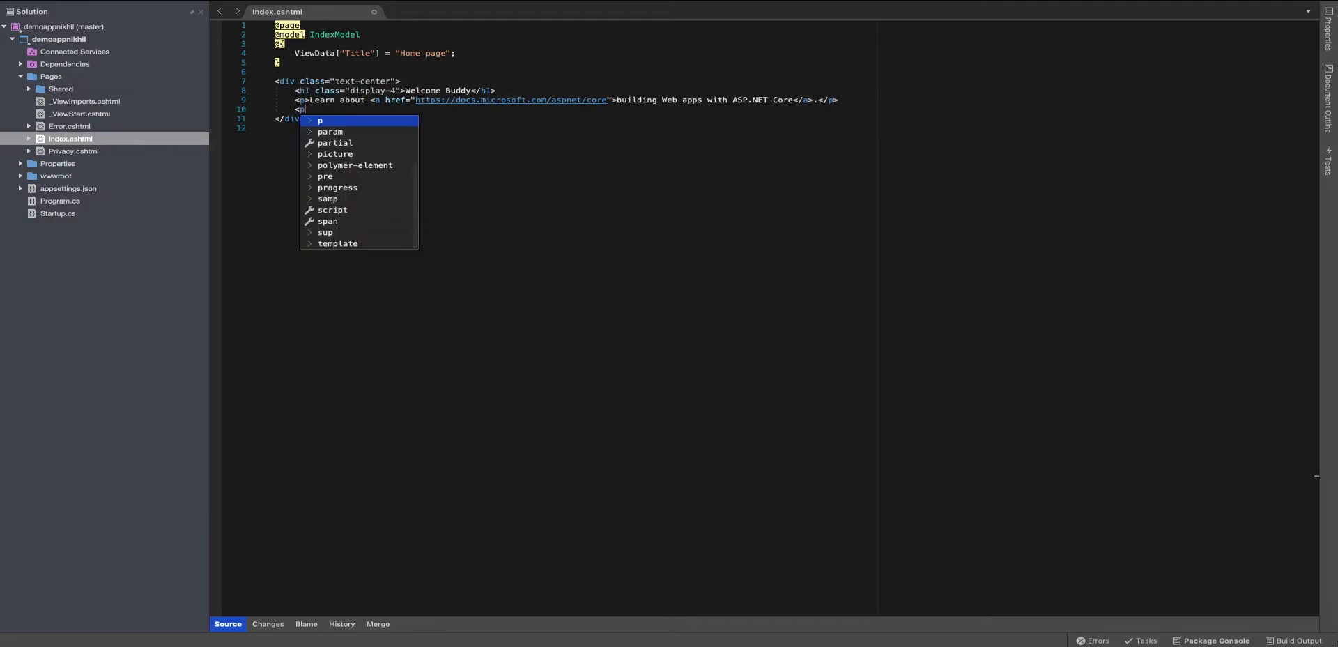
pyautogui.write('p>')
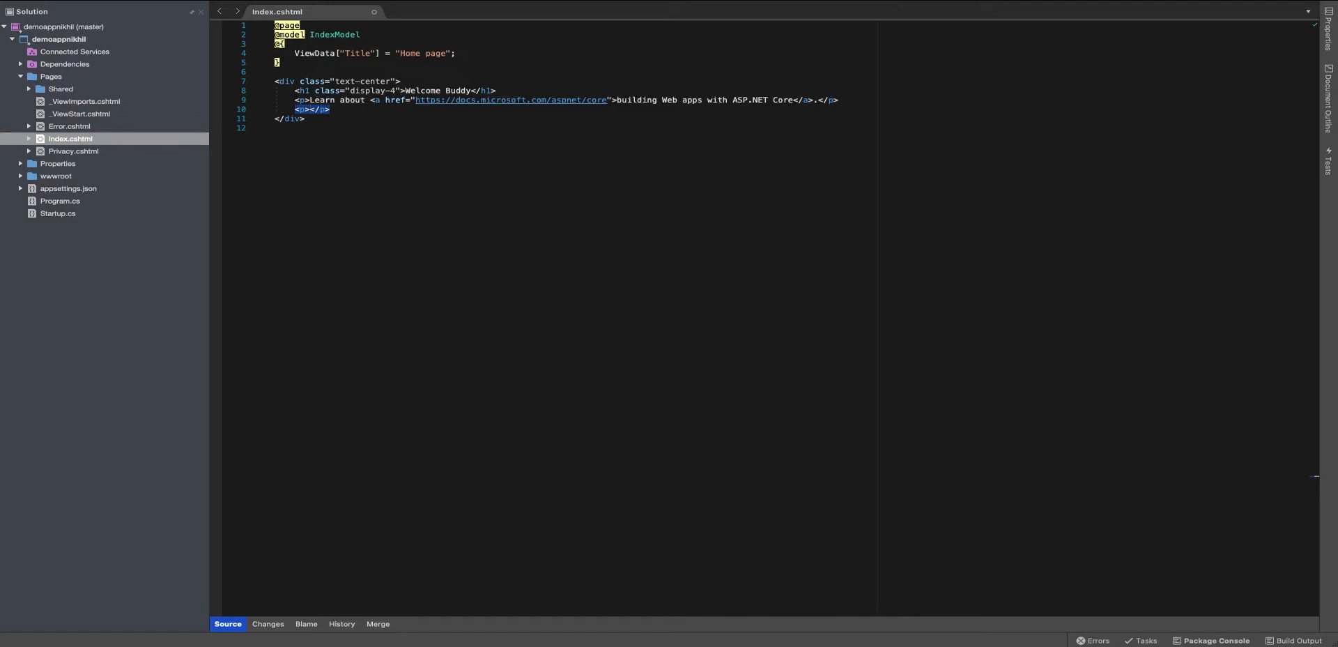
pyautogui.write('Find m')
pyautogui.write('ore infor')
pyautogui.write('mation below')
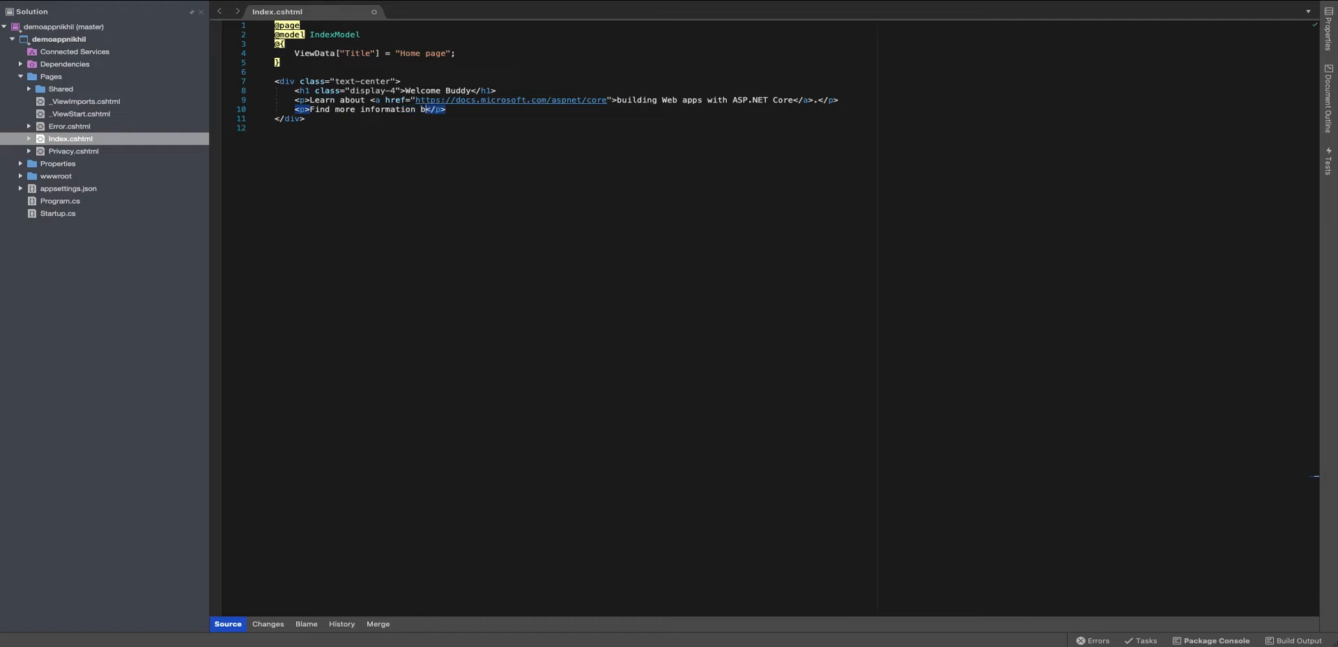
pyautogui.click(889, 217)
# Publish the project to the existing Azure app service in resource group DefaultResourceGroup-CCAN, located in Canada East.
pyautogui.rightClick(70, 43)
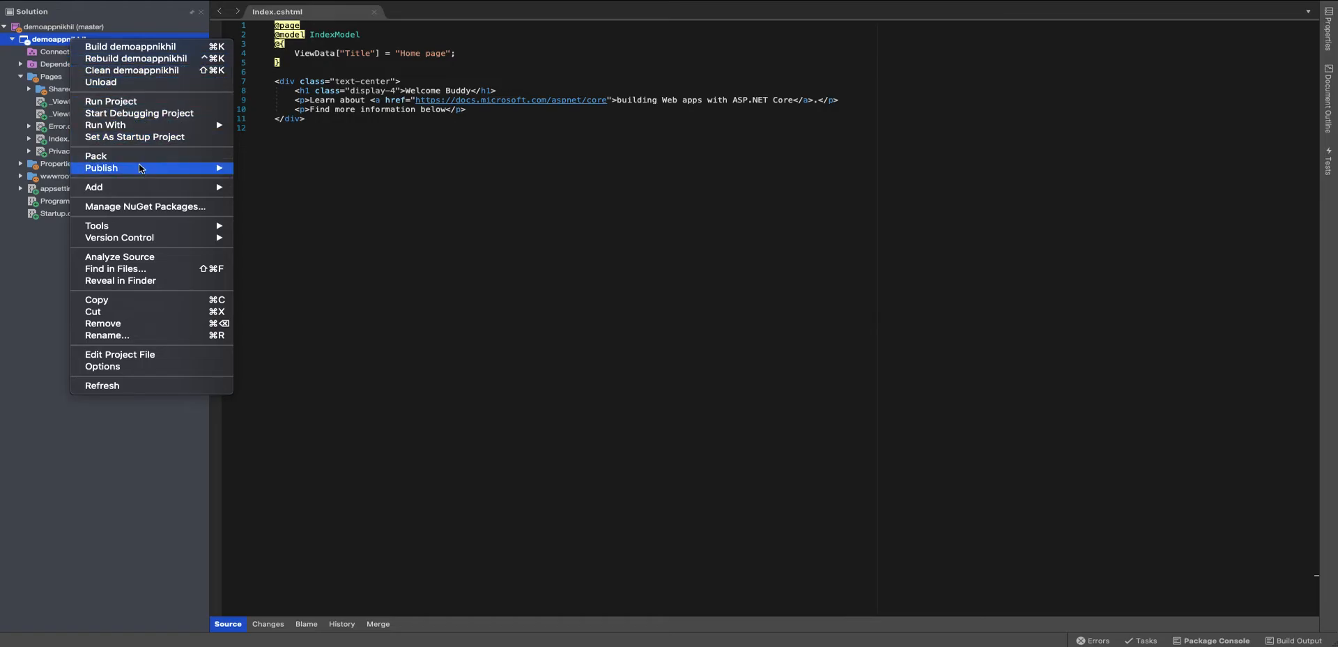
pyautogui.moveTo(142, 168)
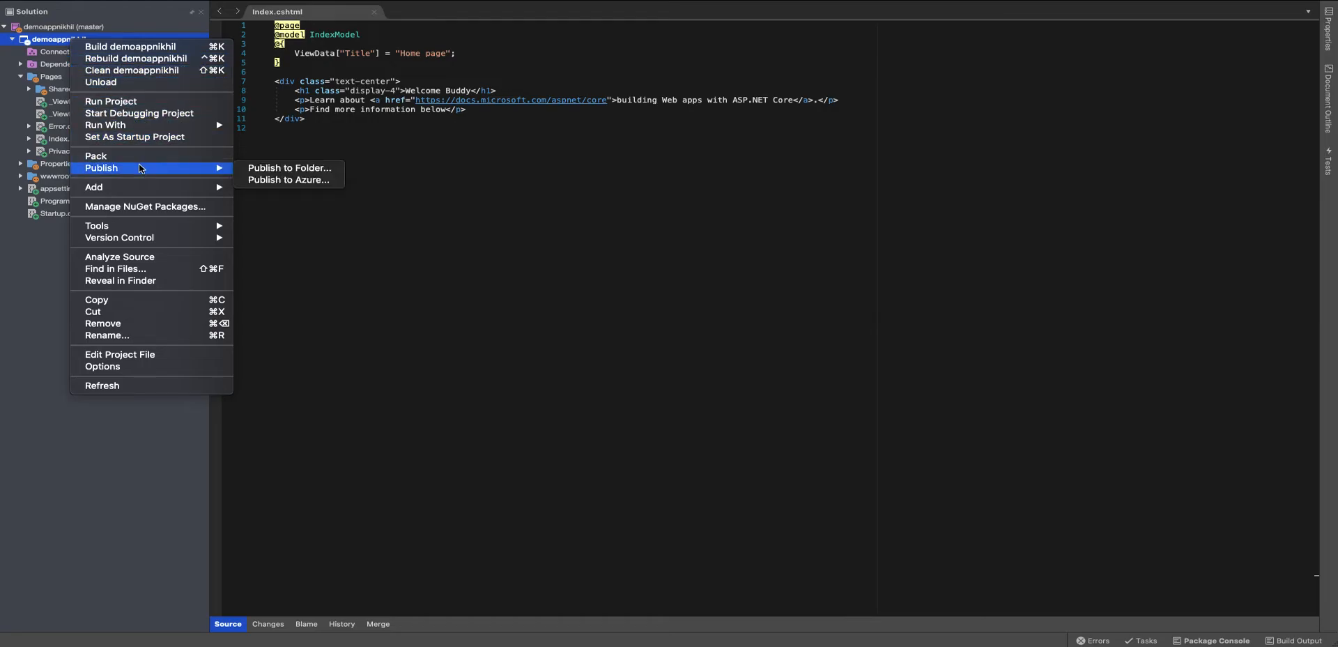
pyautogui.click(275, 183)
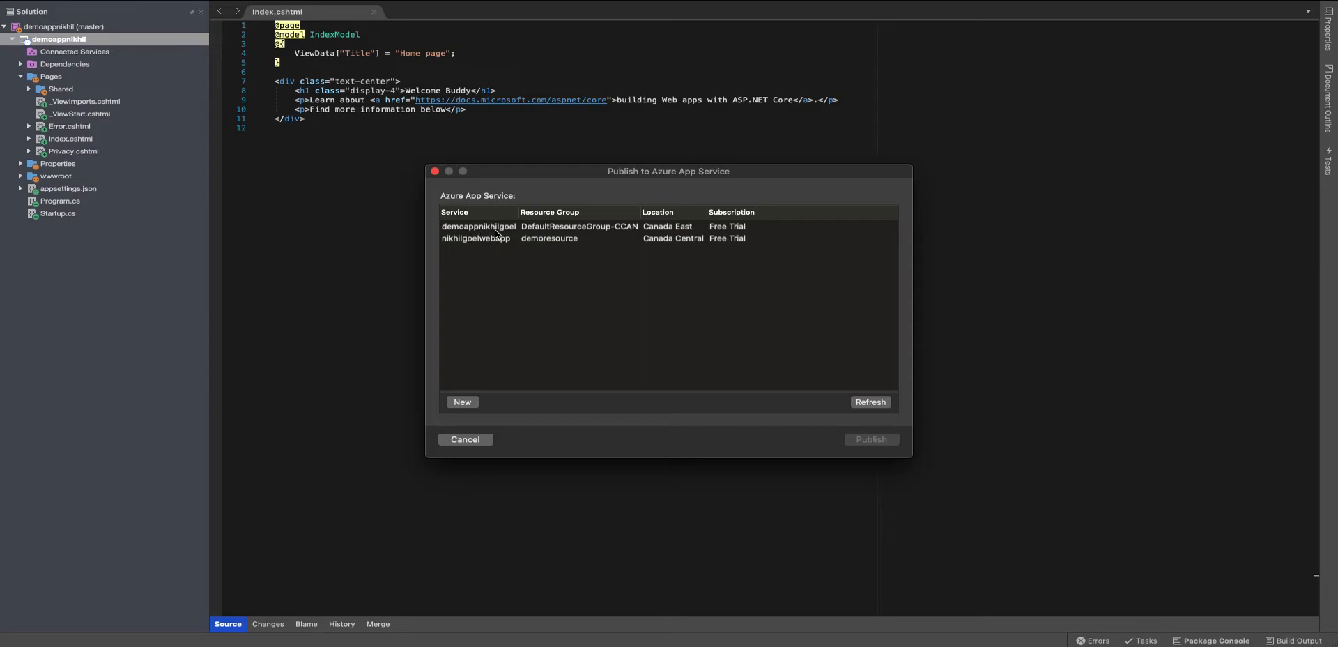
pyautogui.click(496, 232)
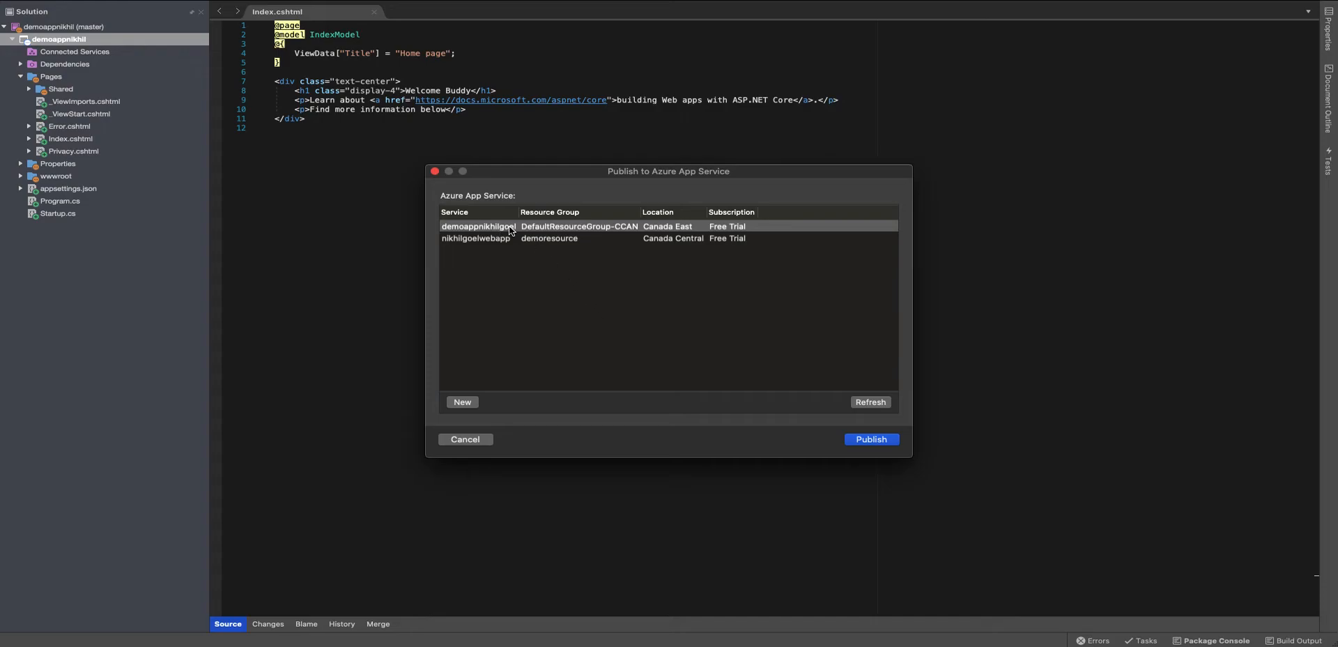
pyautogui.click(857, 442)
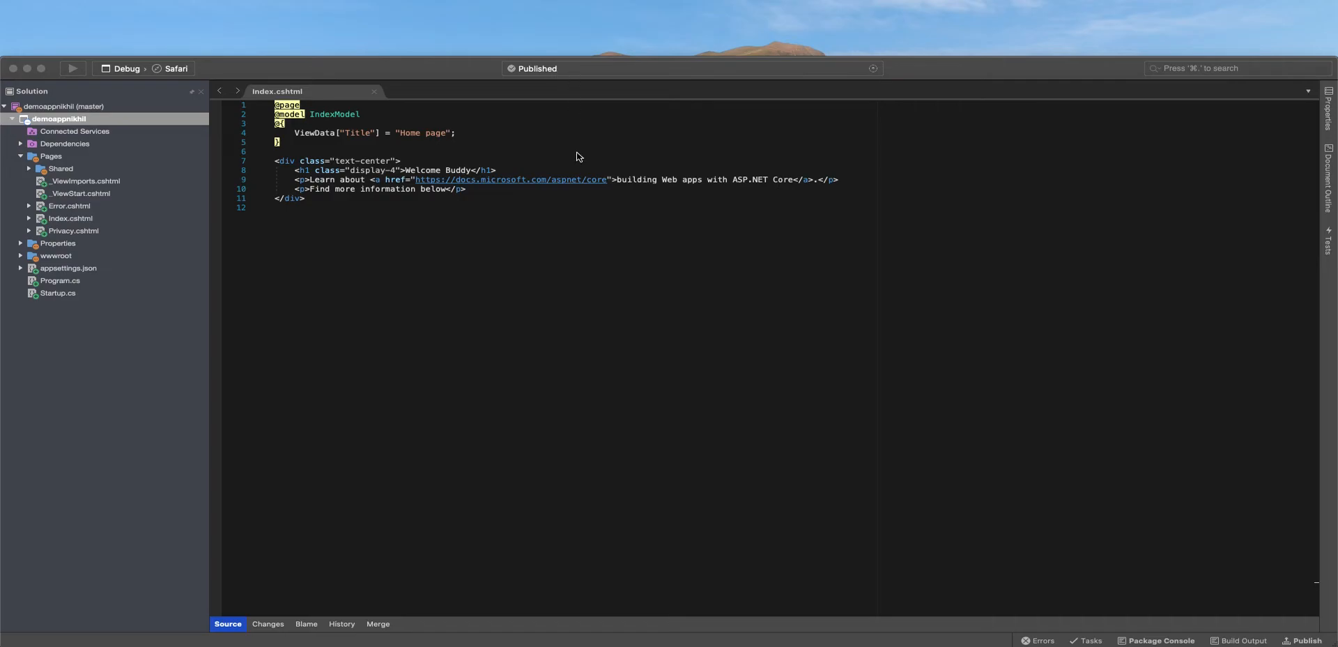
# Switch to the browser, reload the app service's website and examine the added paragraph on the home page.
pyautogui.hotkey('ctrl', 'Right')
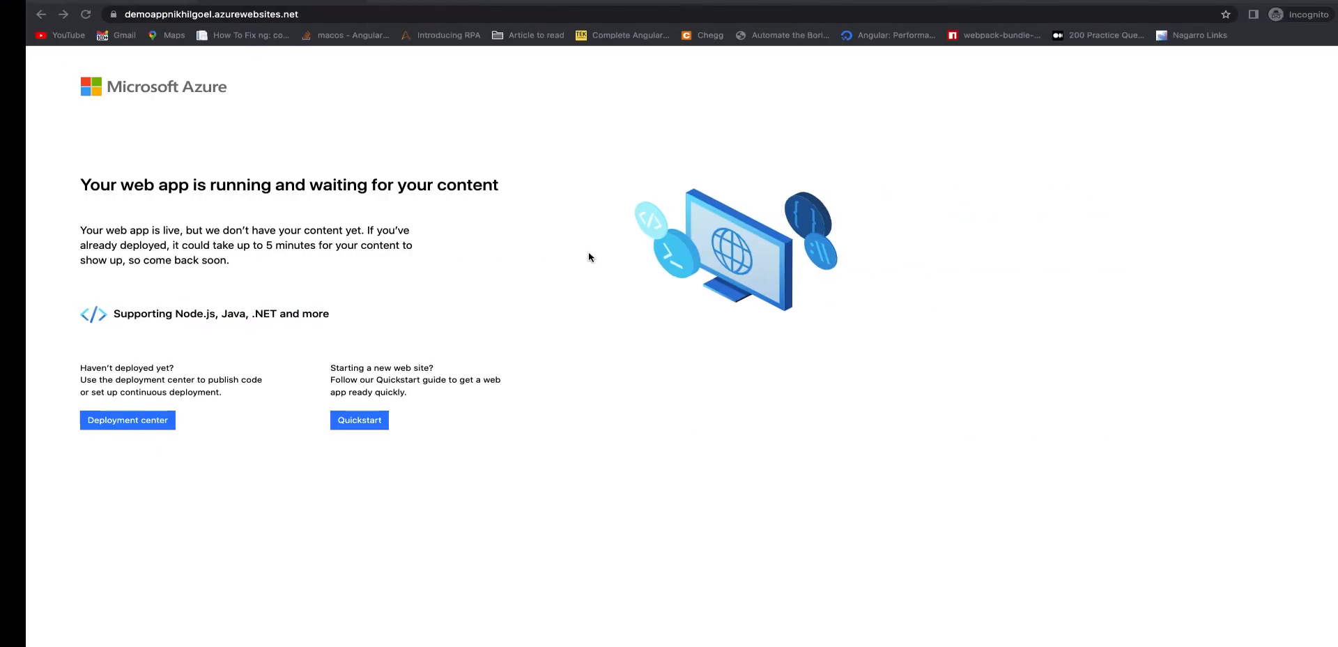
pyautogui.click(290, 18)
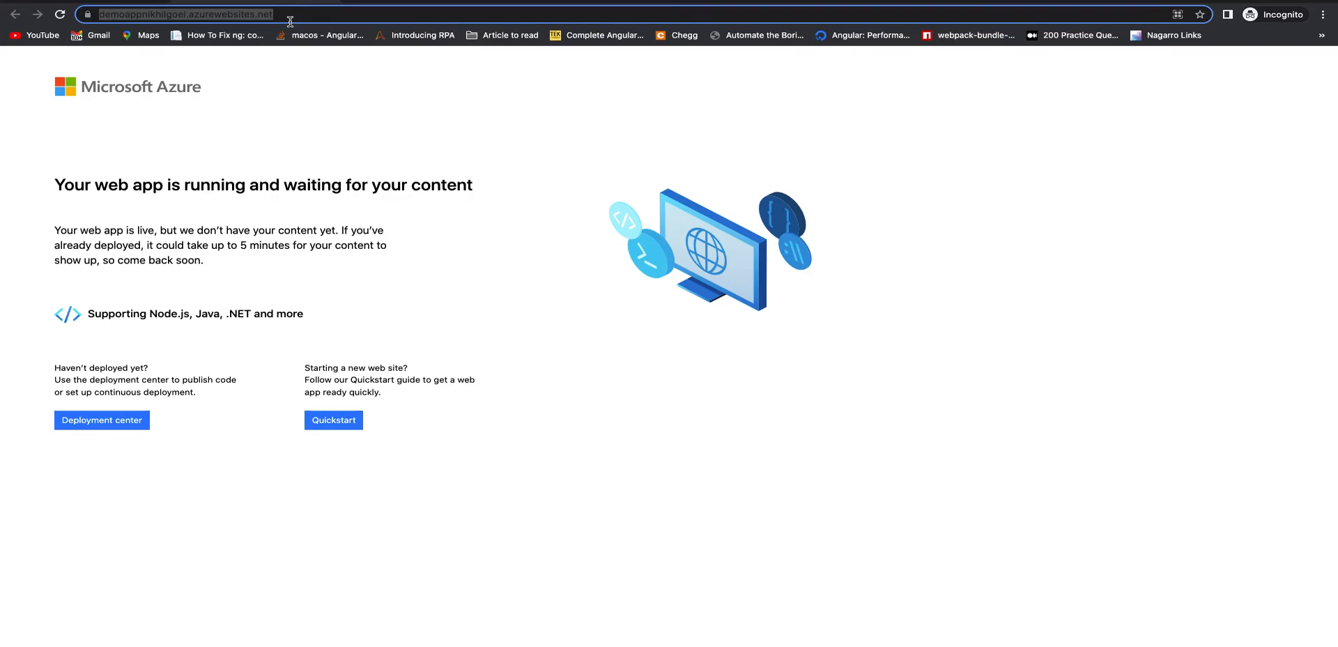
pyautogui.press('Return')
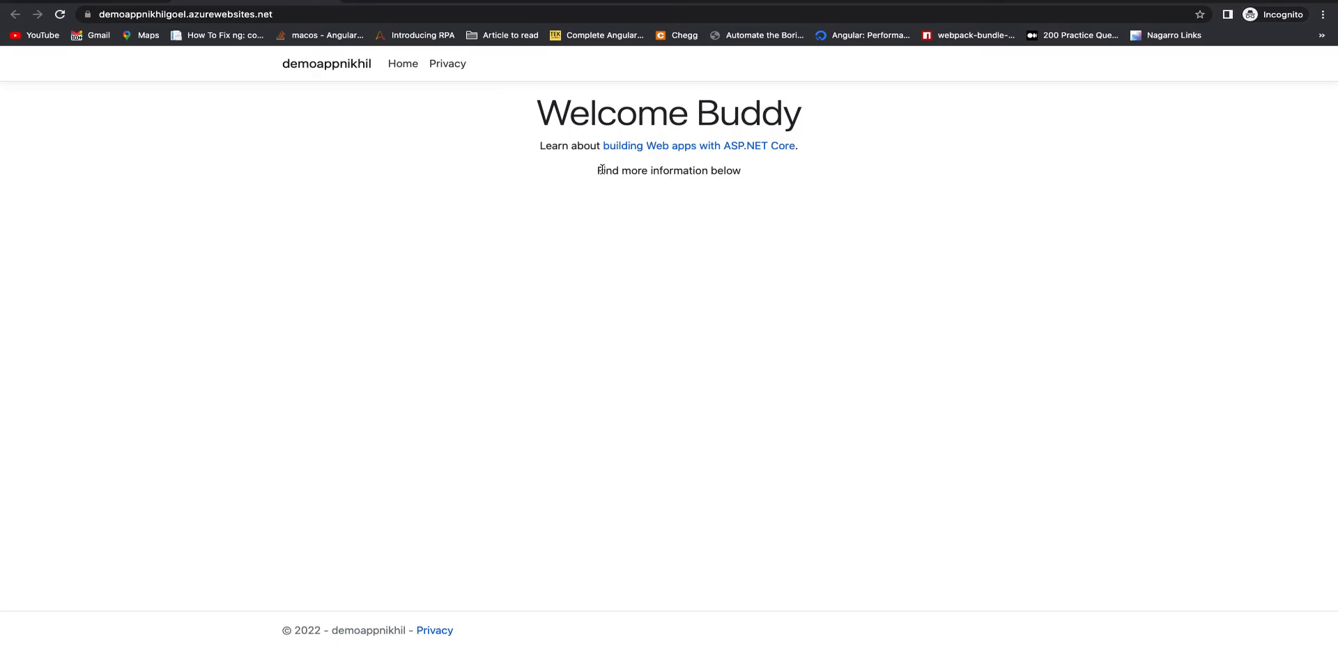
pyautogui.moveTo(597, 172); pyautogui.dragTo(732, 194)
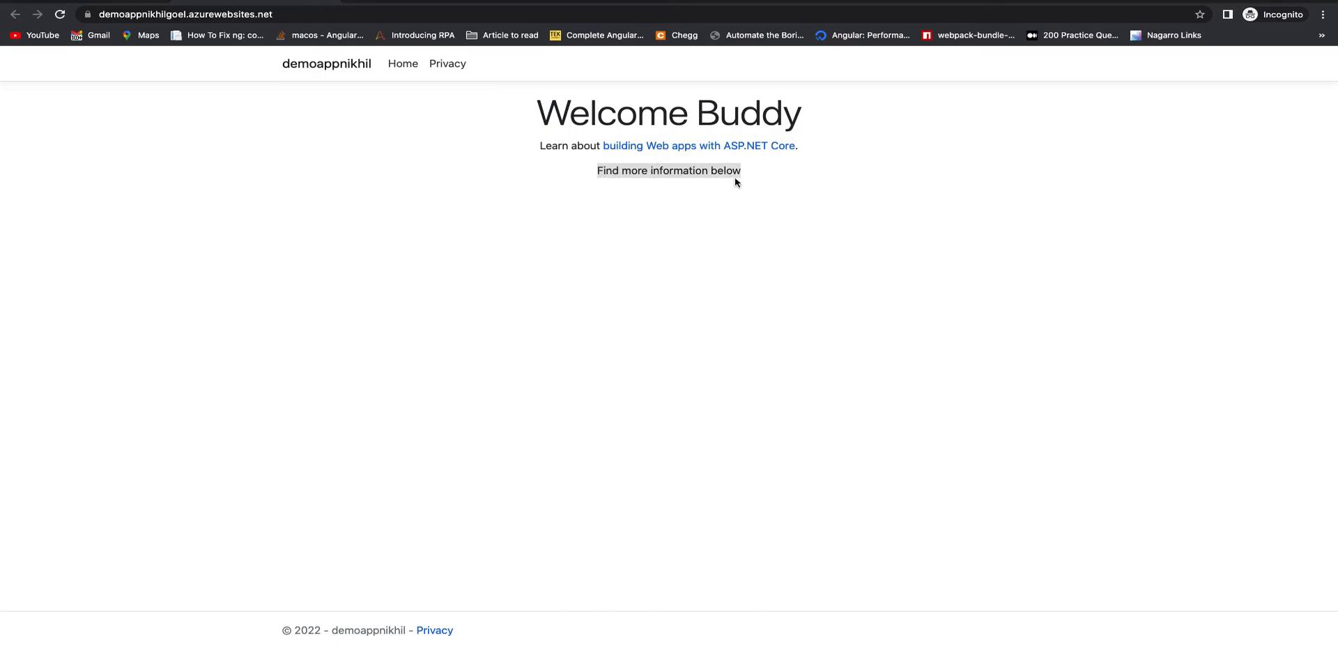
pyautogui.click(739, 203)
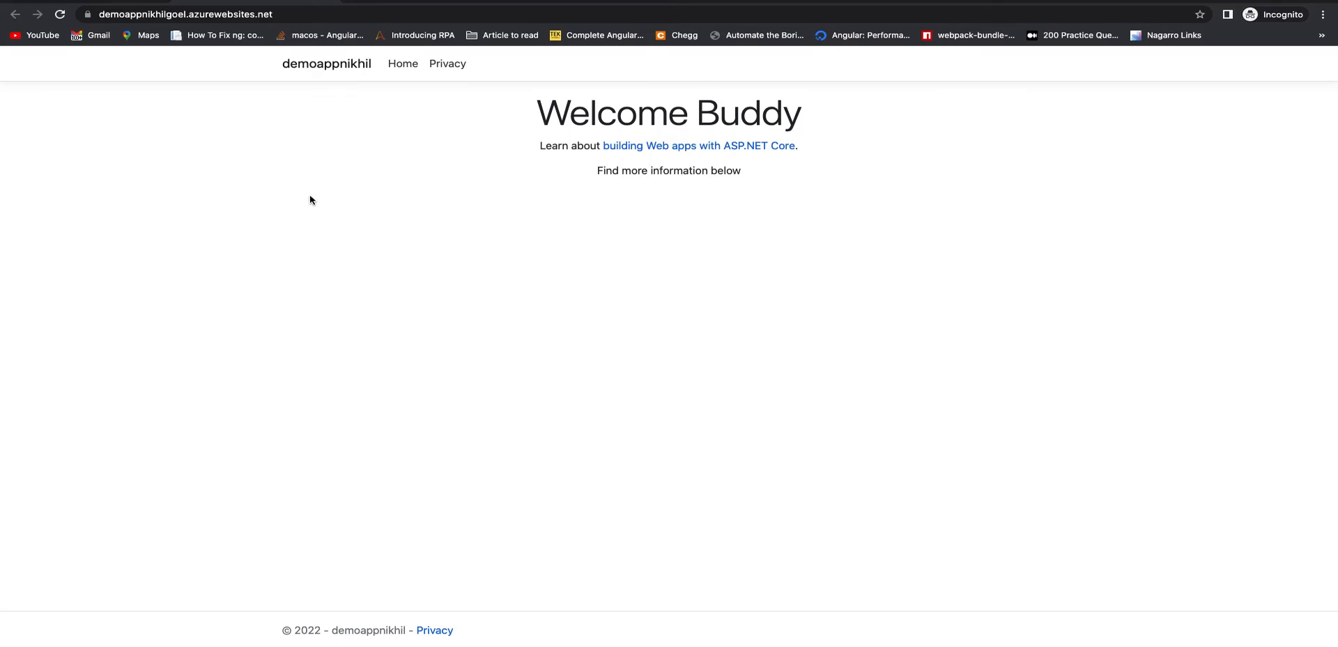
# Switch to Visual Studio and change the heading in Index.cshtml to "Welcome Here".
pyautogui.hotkey('ctrl', 'Left')
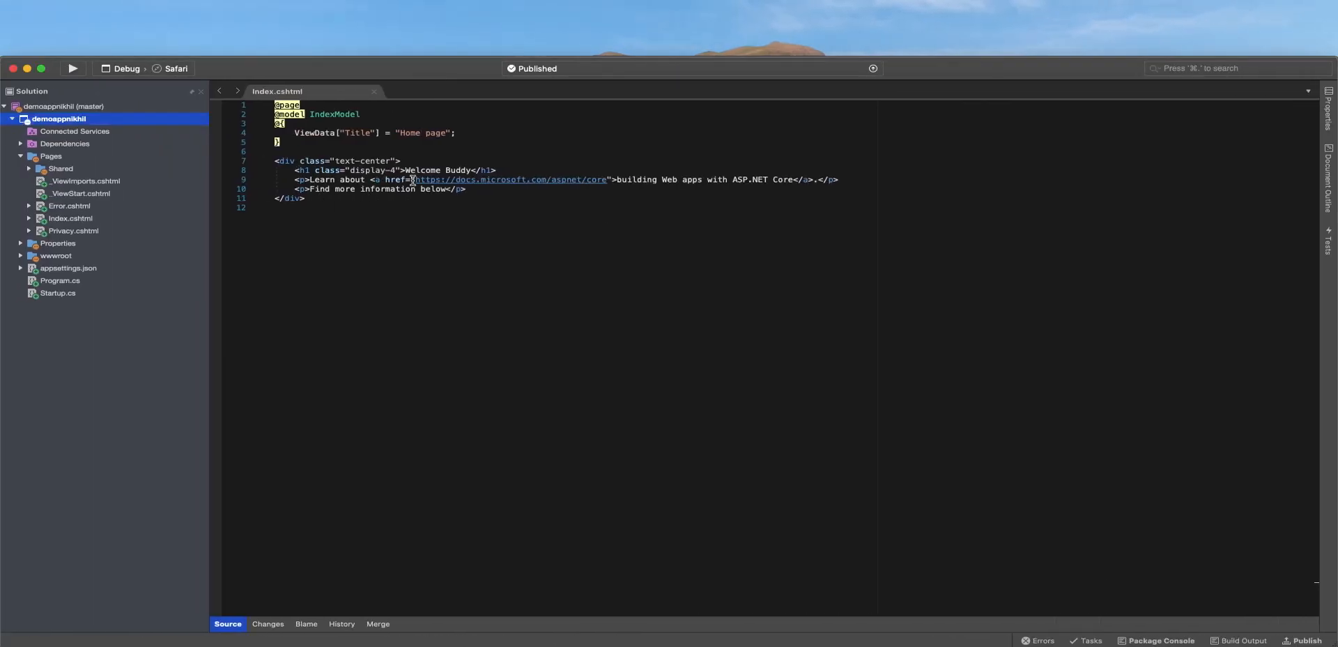
pyautogui.click(463, 172)
pyautogui.doubleClick(463, 171)
pyautogui.press('BackSpace')
pyautogui.press('BackSpace')
pyautogui.write('Here')
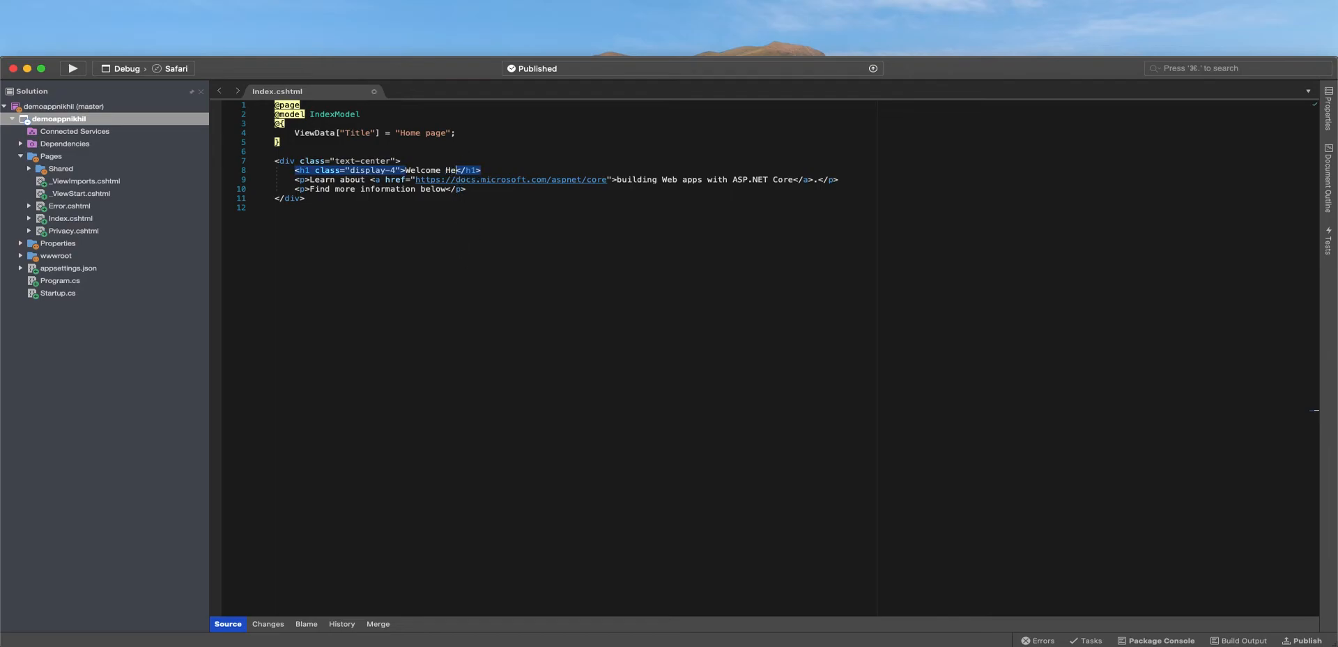
pyautogui.click(569, 314)
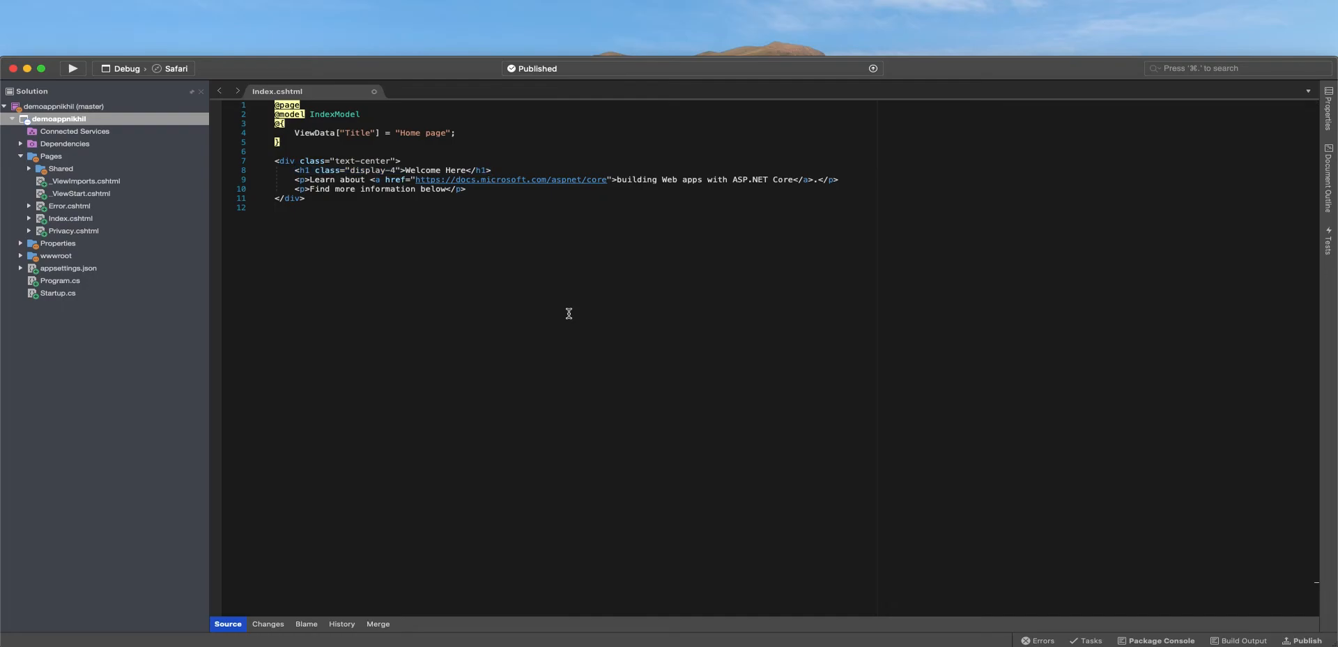
# Republish the project to the same Azure app service using its existing Web Deploy profile.
pyautogui.rightClick(70, 122)
pyautogui.moveTo(159, 246)
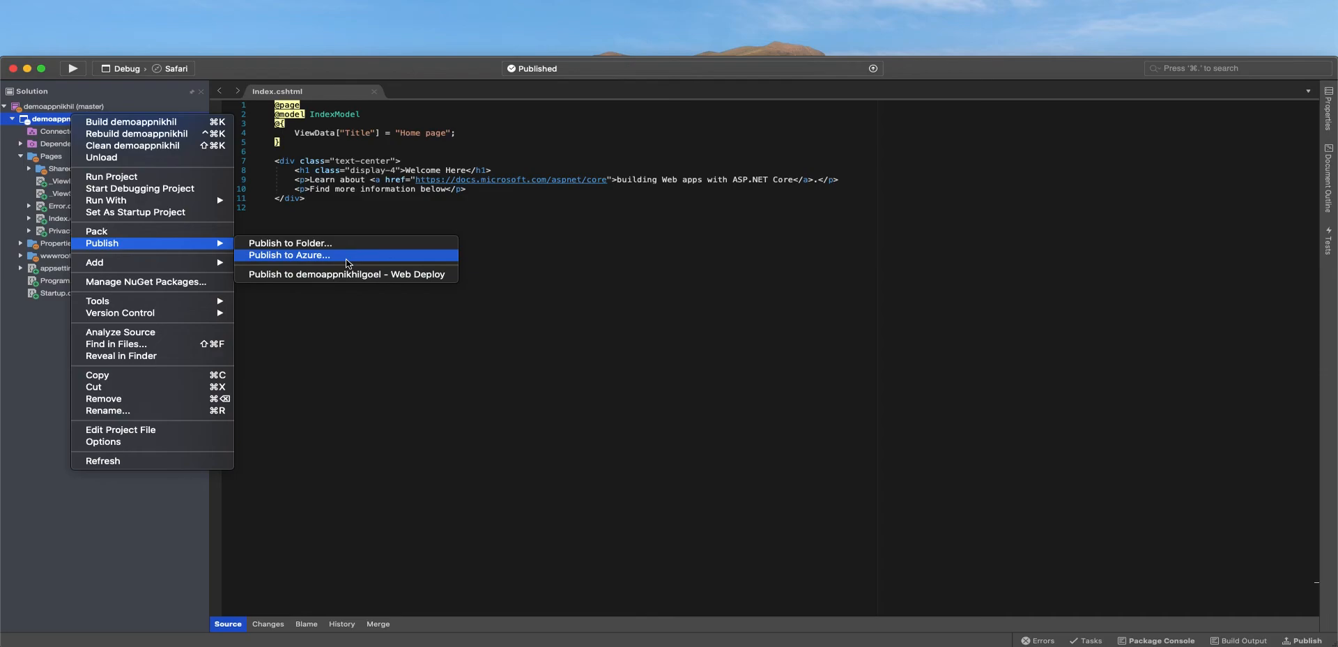
pyautogui.click(310, 274)
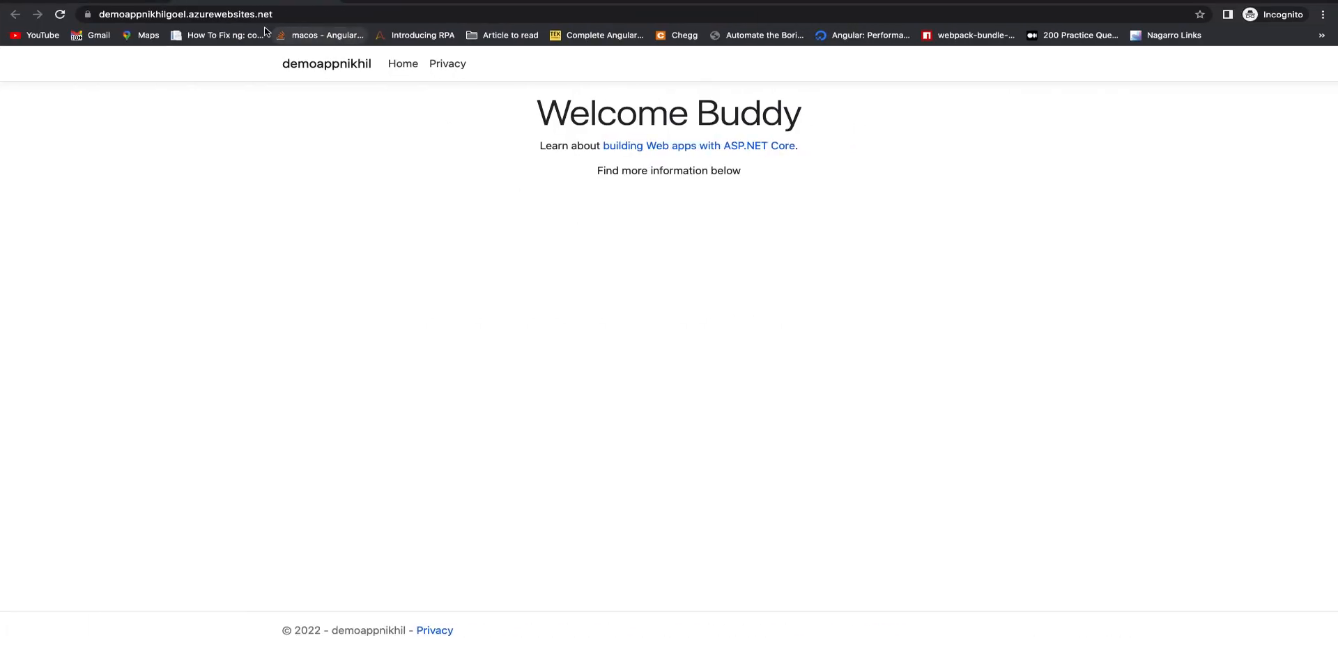
# Reload the published website in the browser and check the home page heading.
pyautogui.click(60, 14)
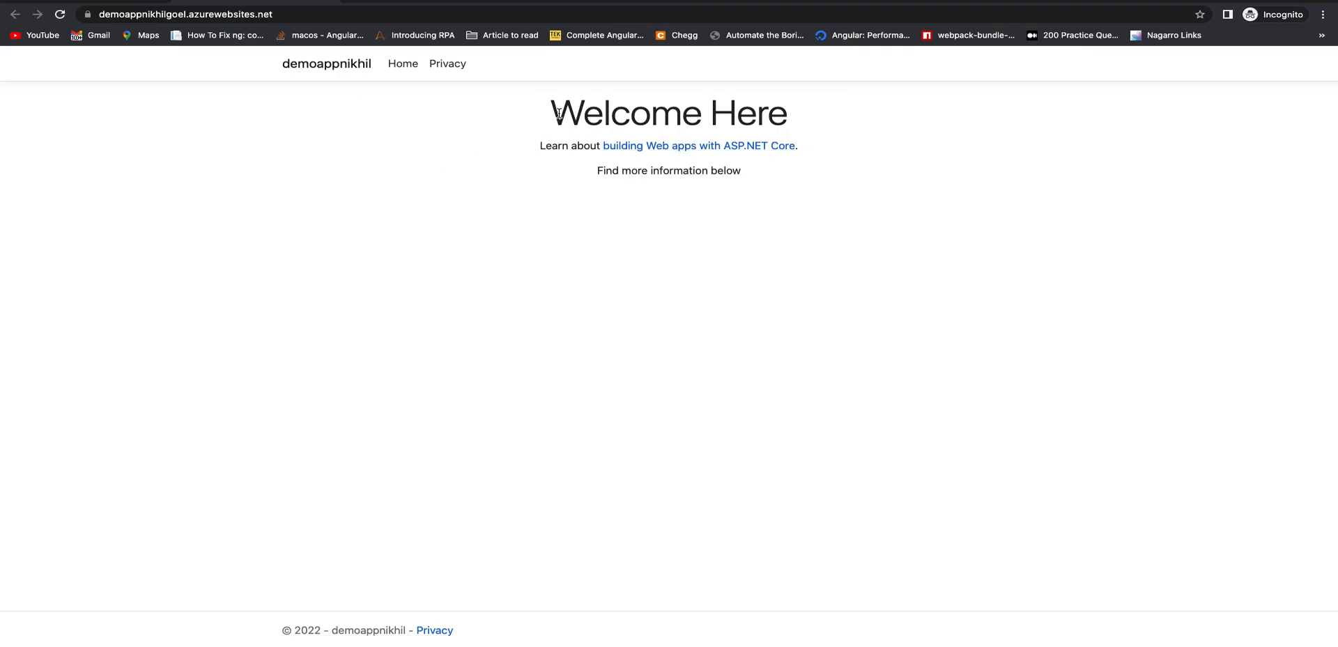
pyautogui.moveTo(555, 111); pyautogui.dragTo(799, 122)
pyautogui.click(648, 254)
pyautogui.hotkey('ctrl', 'Left')
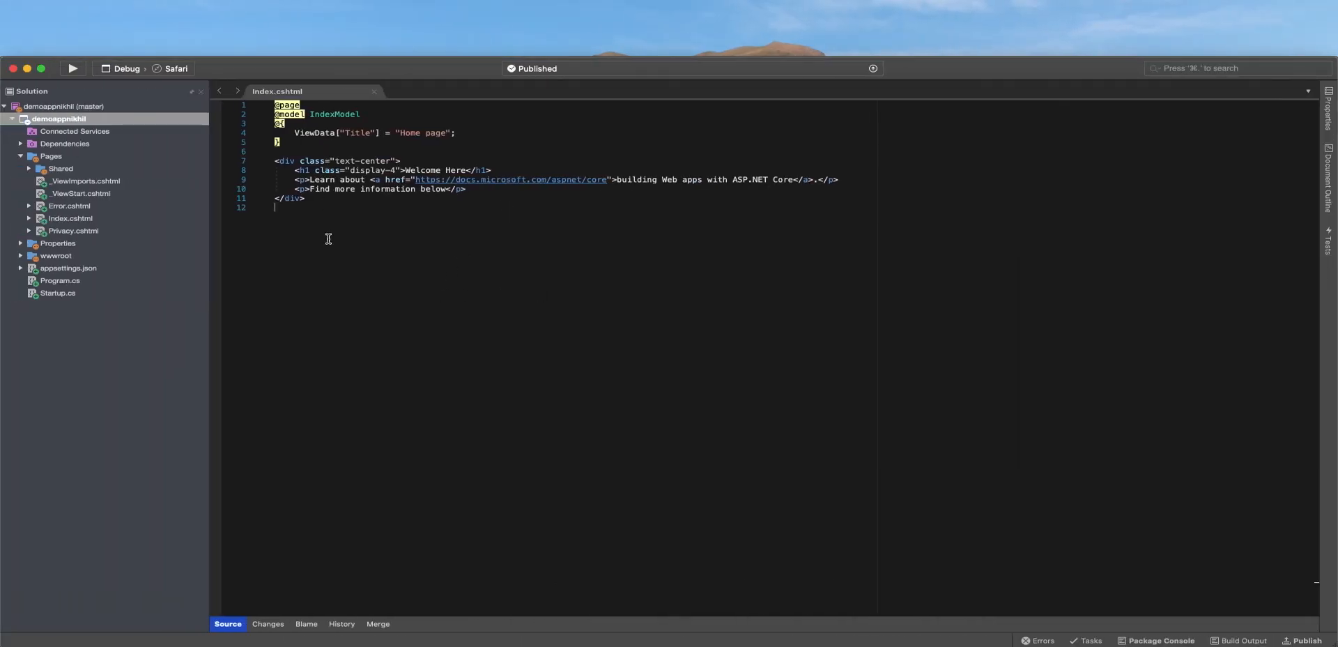
pyautogui.hotkey('ctrl', 'Right')
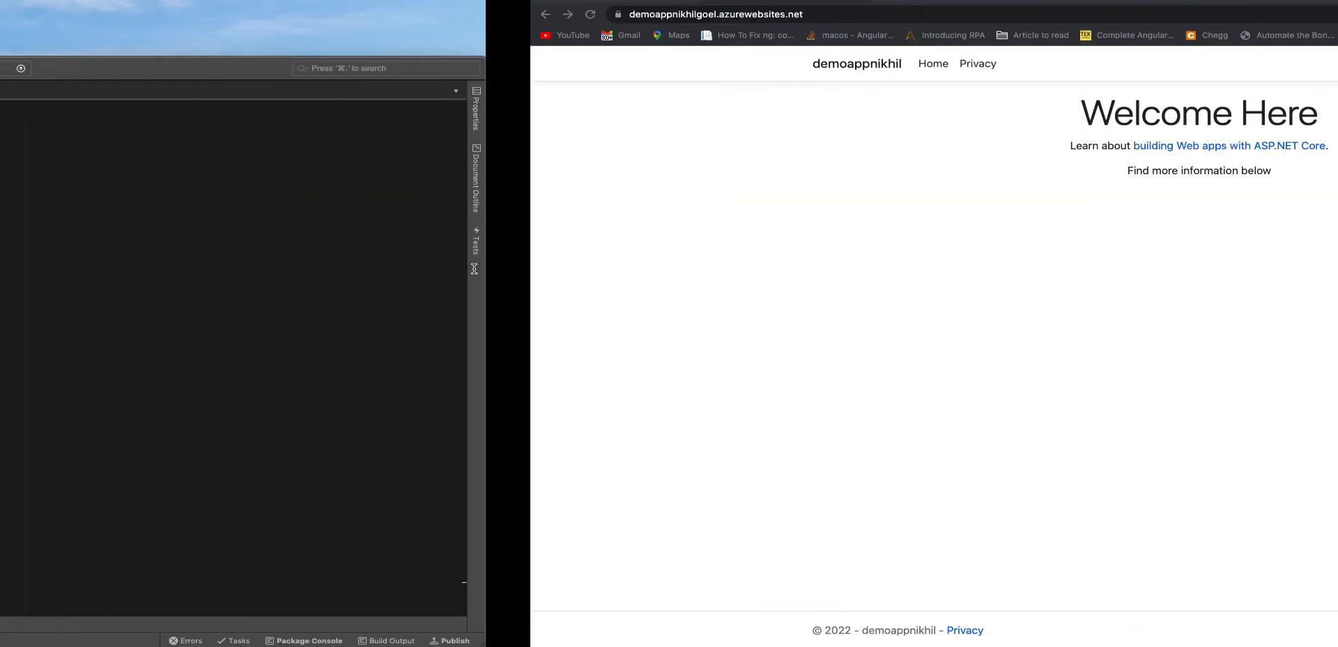